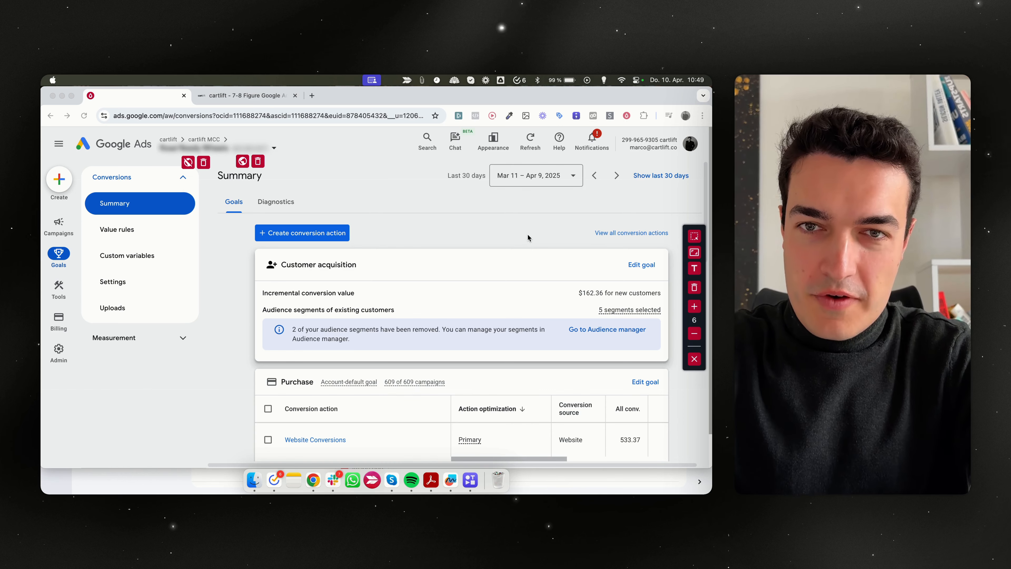
Look over the Customer acquisition and Purchase goals in the conversions summary.
{"action": "scroll", "coordinate": [462, 255], "scroll_direction": "down", "scroll_amount": 10}
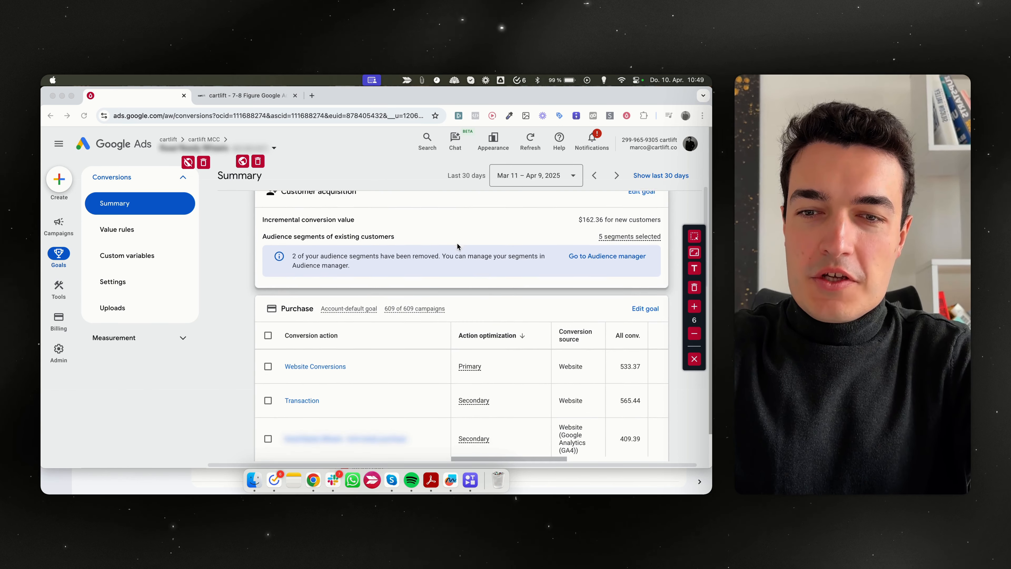
{"action": "scroll", "coordinate": [457, 246], "scroll_direction": "up", "scroll_amount": 3}
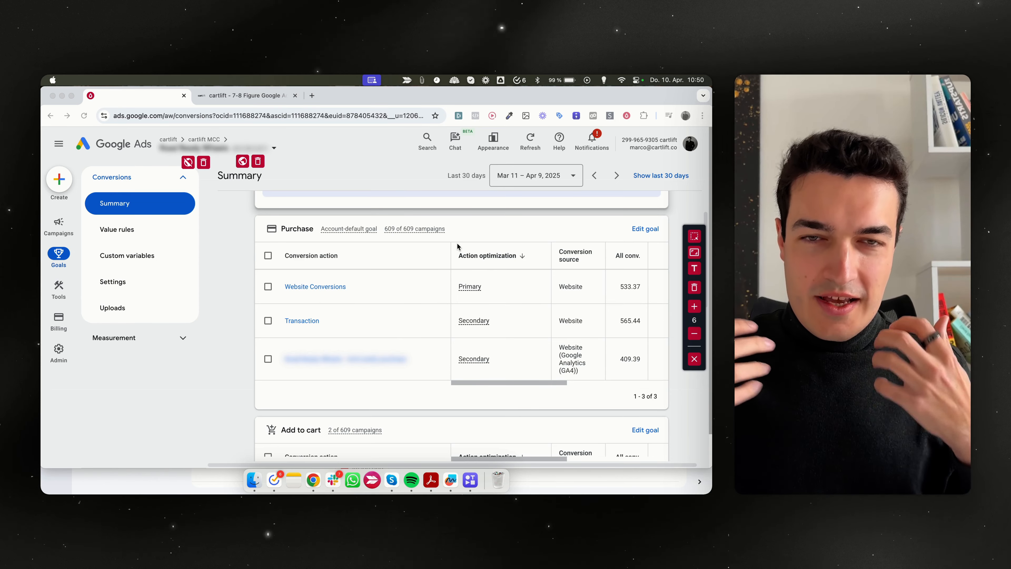
{"action": "scroll", "coordinate": [401, 296], "scroll_direction": "up", "scroll_amount": 4}
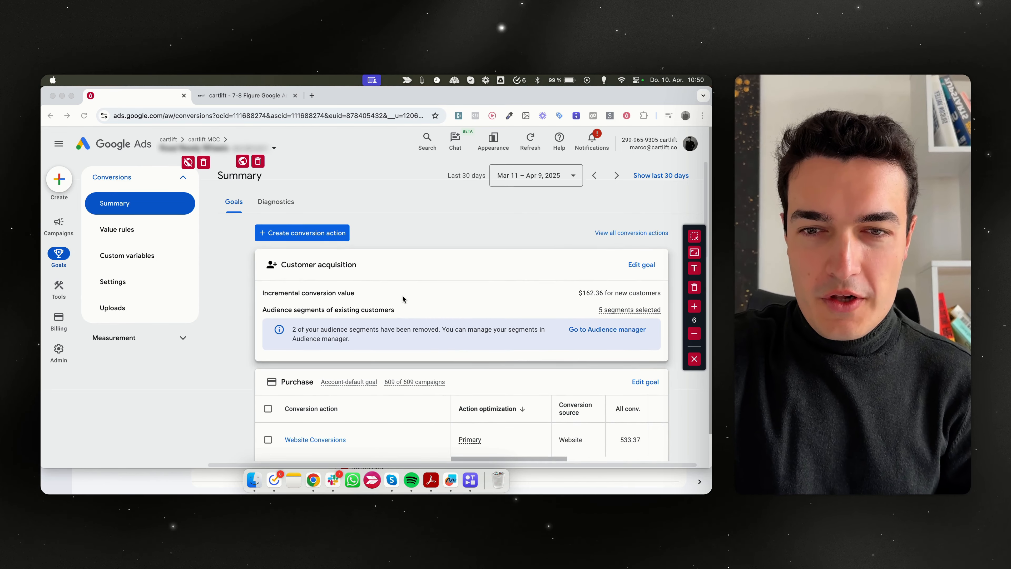
{"action": "scroll", "coordinate": [402, 295], "scroll_direction": "down", "scroll_amount": 2}
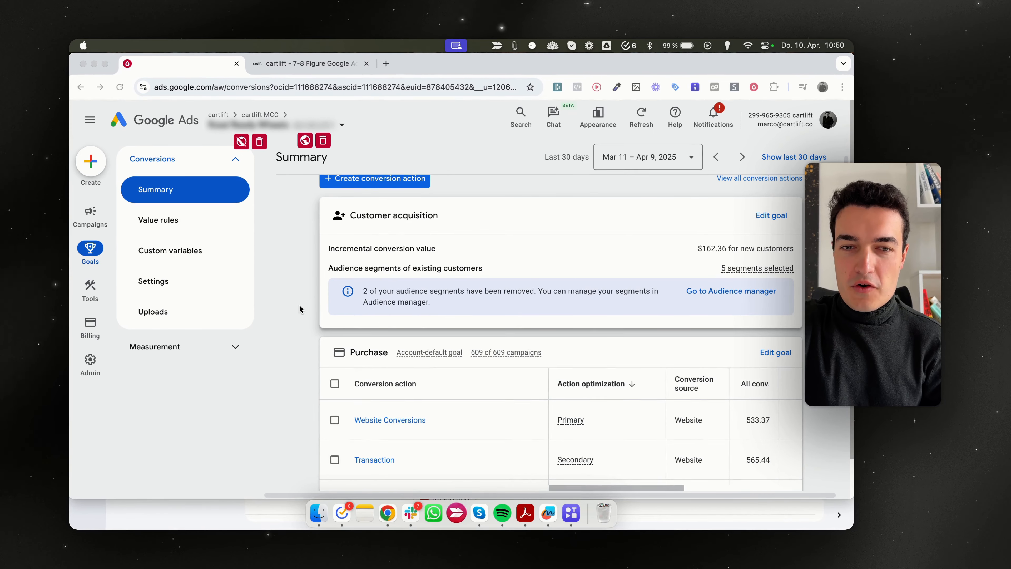
{"action": "left_click", "coordinate": [299, 309]}
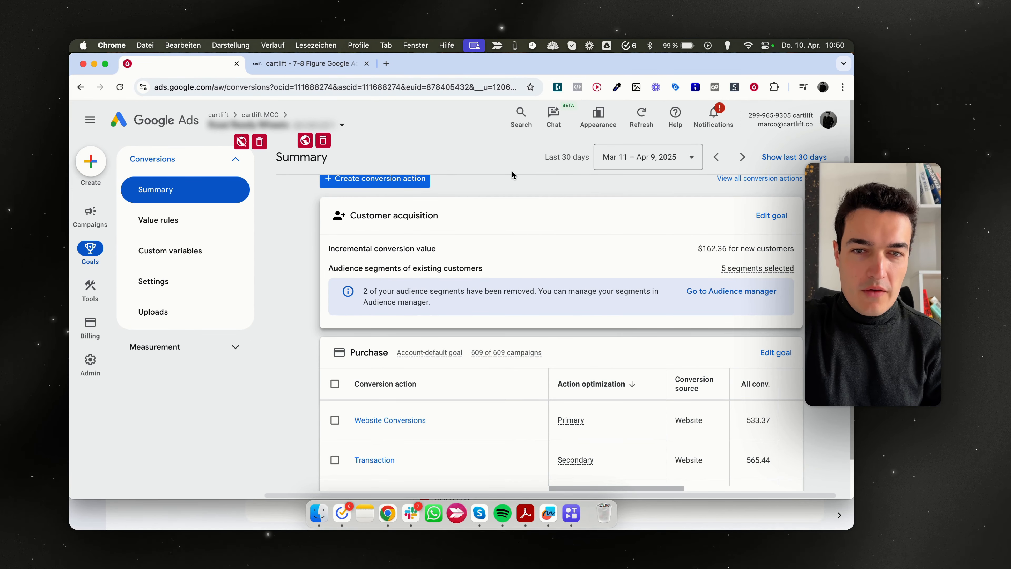
Examine the conversion counts, conversion values and status of the three conversion actions under the Purchase goal.
{"action": "scroll", "coordinate": [672, 312], "scroll_direction": "down", "scroll_amount": 3}
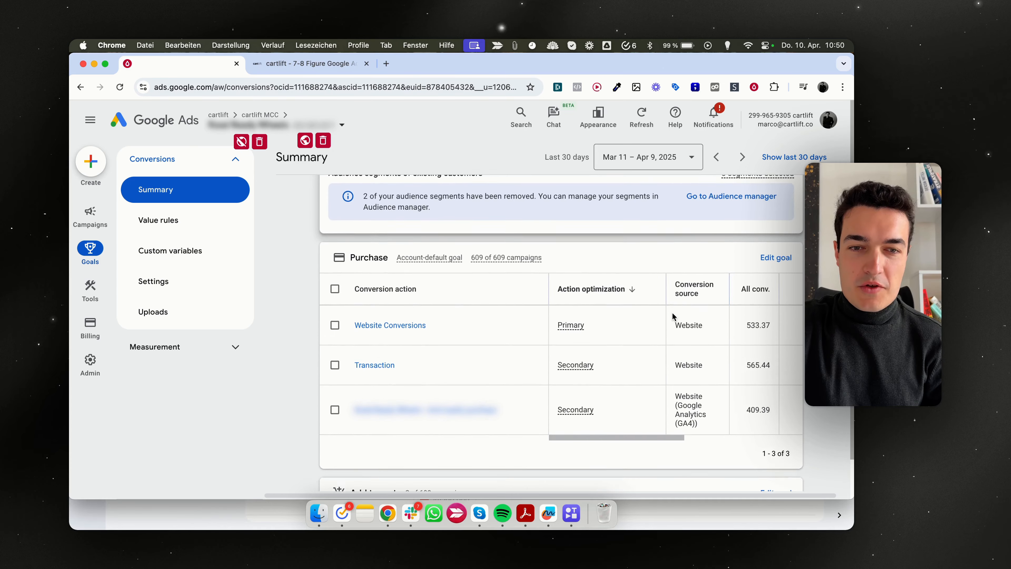
{"action": "scroll", "coordinate": [607, 405], "scroll_direction": "right", "scroll_amount": 1}
{"action": "left_click_drag", "start_coordinate": [606, 405], "coordinate": [665, 407]}
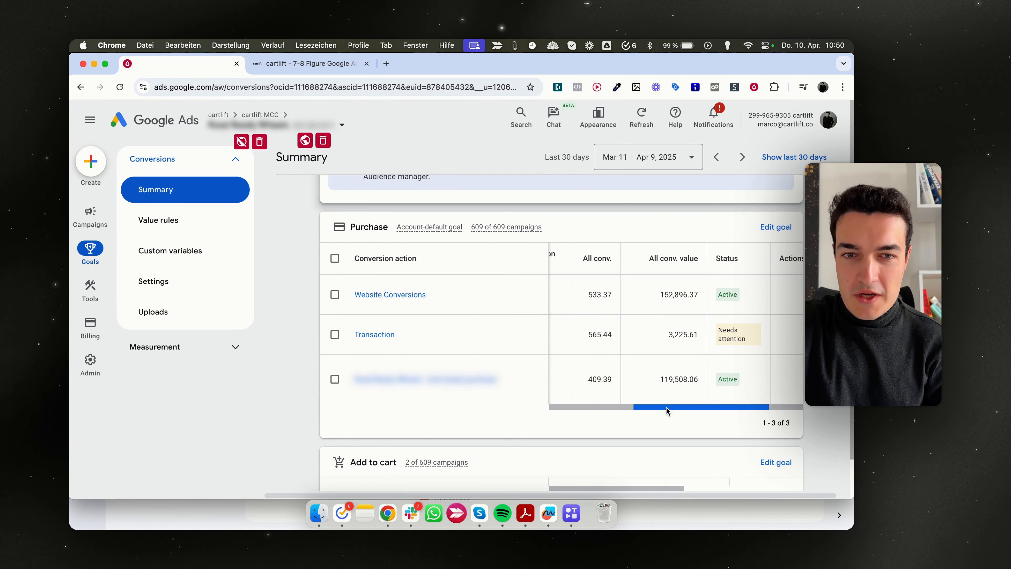
{"action": "scroll", "coordinate": [633, 375], "scroll_direction": "up", "scroll_amount": 1}
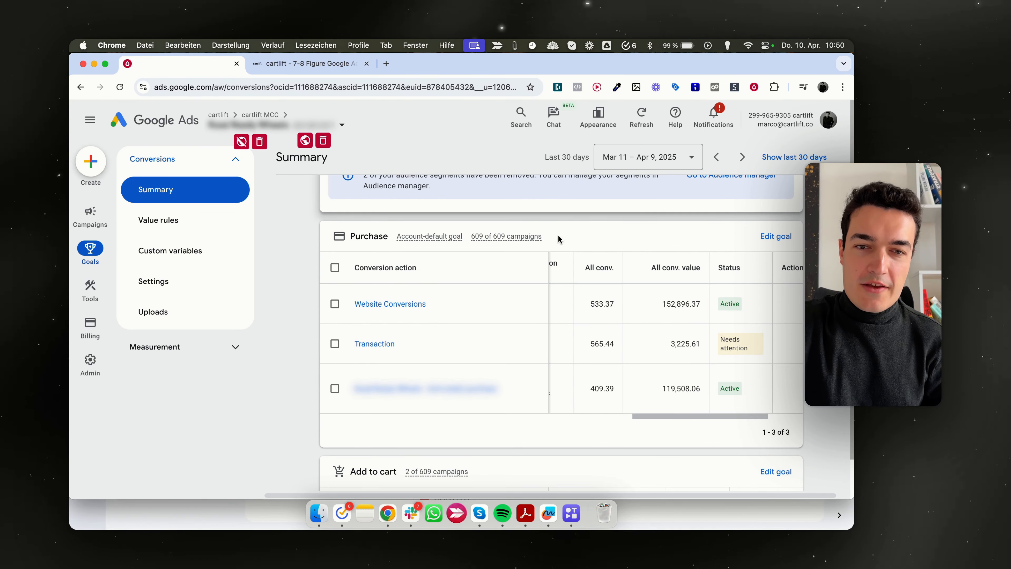
{"action": "scroll", "coordinate": [656, 306], "scroll_direction": "left", "scroll_amount": 1}
{"action": "scroll", "coordinate": [656, 306], "scroll_direction": "up", "scroll_amount": 1}
{"action": "scroll", "coordinate": [657, 306], "scroll_direction": "left", "scroll_amount": 3}
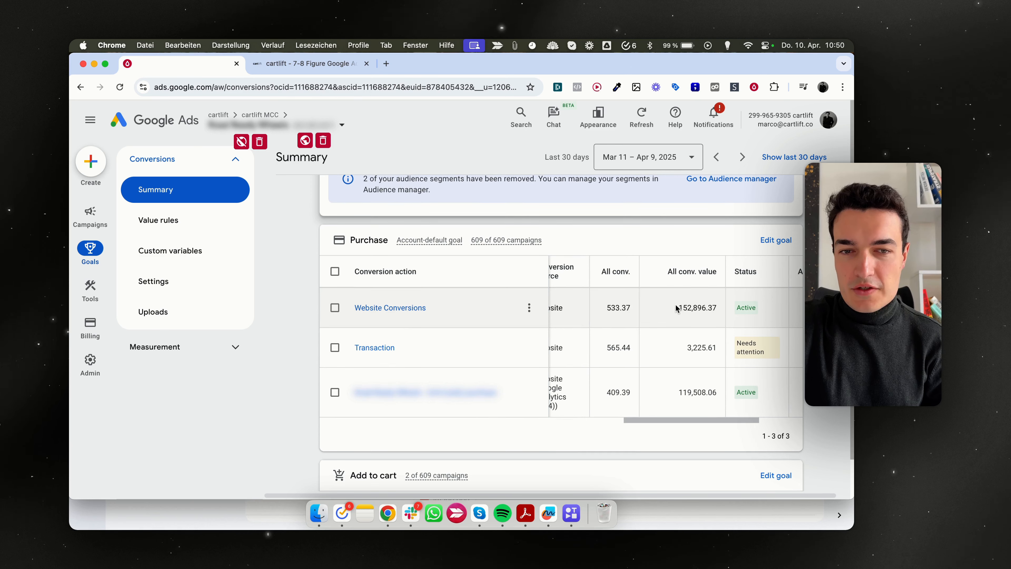
{"action": "scroll", "coordinate": [669, 312], "scroll_direction": "right", "scroll_amount": 2}
{"action": "scroll", "coordinate": [670, 311], "scroll_direction": "down", "scroll_amount": 1}
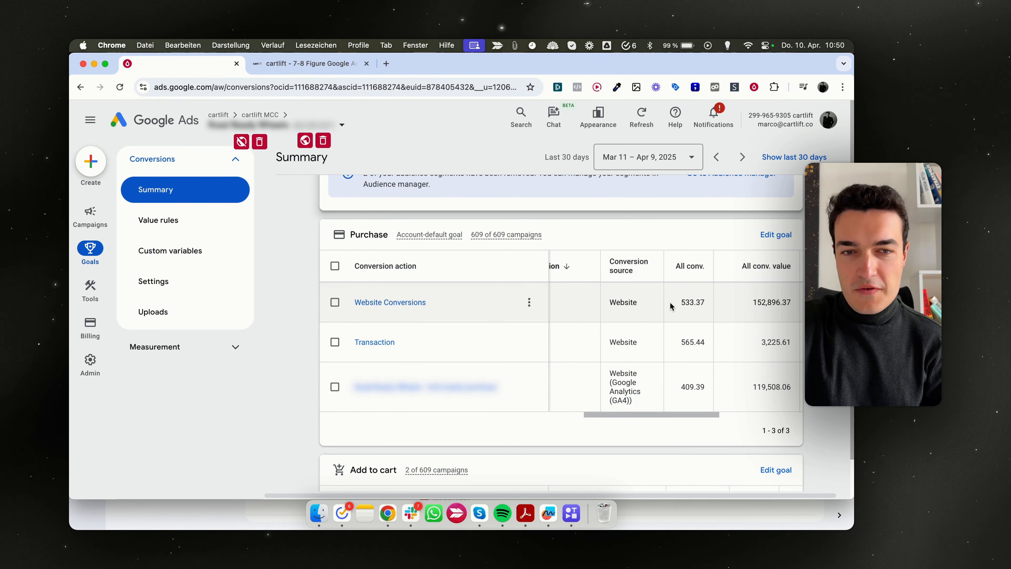
Check which Purchase conversion actions are primary or secondary and which conversion source each one uses.
{"action": "scroll", "coordinate": [671, 306], "scroll_direction": "left", "scroll_amount": 1}
{"action": "scroll", "coordinate": [671, 306], "scroll_direction": "up", "scroll_amount": 1}
{"action": "scroll", "coordinate": [671, 306], "scroll_direction": "left", "scroll_amount": 3}
{"action": "scroll", "coordinate": [670, 303], "scroll_direction": "down", "scroll_amount": 1}
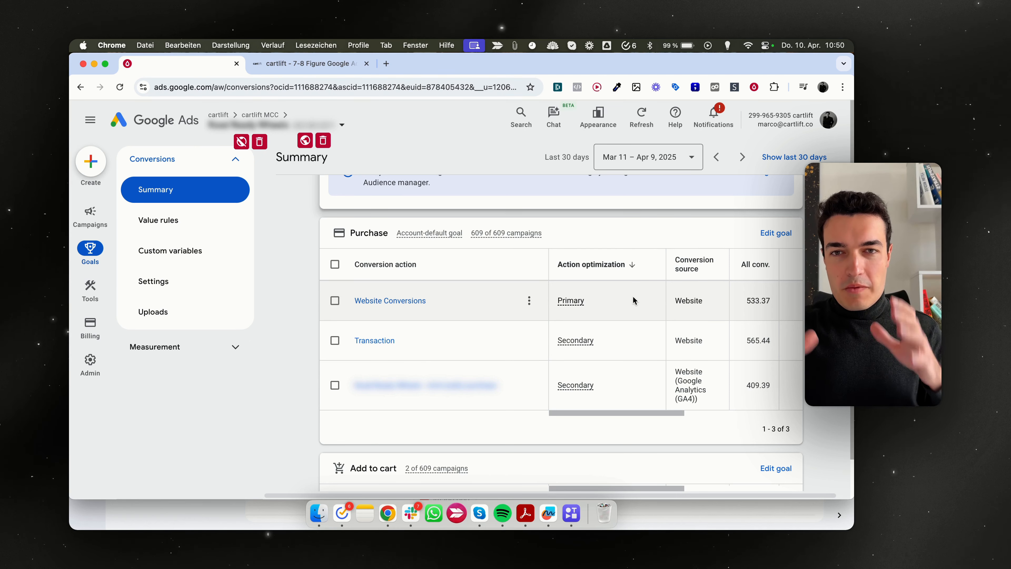
{"action": "scroll", "coordinate": [632, 306], "scroll_direction": "right", "scroll_amount": 5}
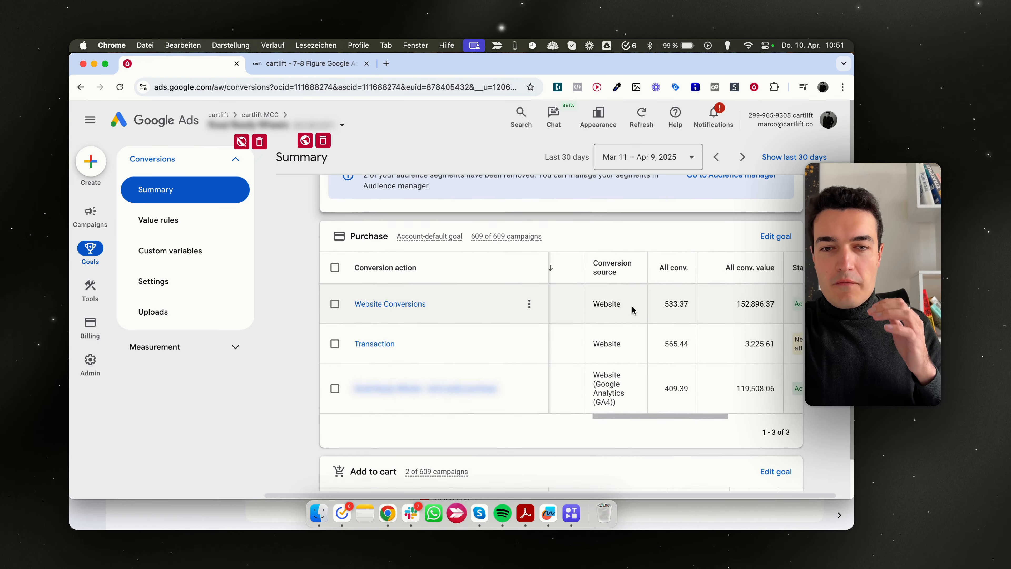
{"action": "scroll", "coordinate": [632, 305], "scroll_direction": "left", "scroll_amount": 5}
{"action": "scroll", "coordinate": [632, 306], "scroll_direction": "up", "scroll_amount": 1}
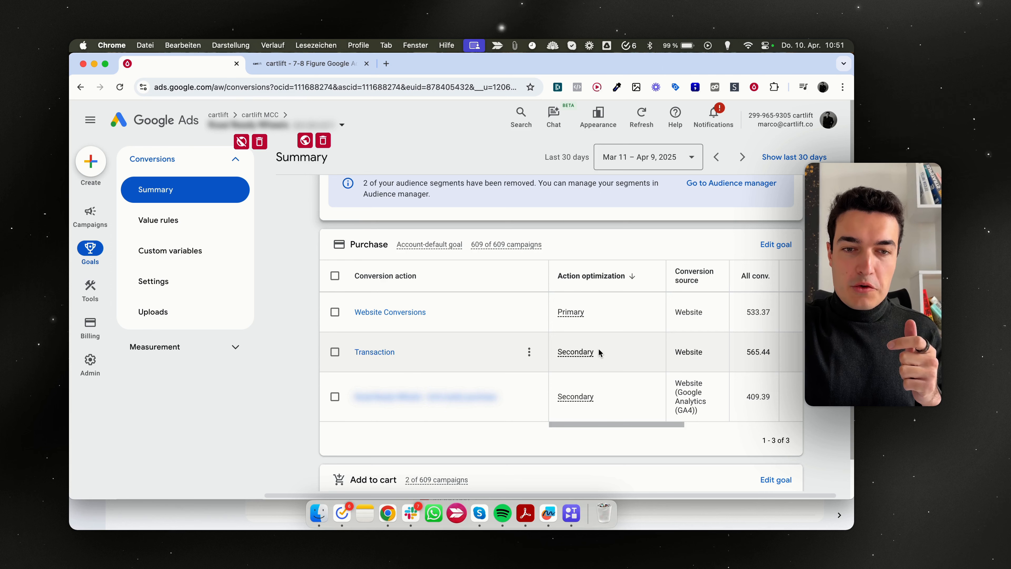
Check the Transaction action's conversion source, conversion value and status under the Purchase goal.
{"action": "scroll", "coordinate": [598, 348], "scroll_direction": "down", "scroll_amount": 1}
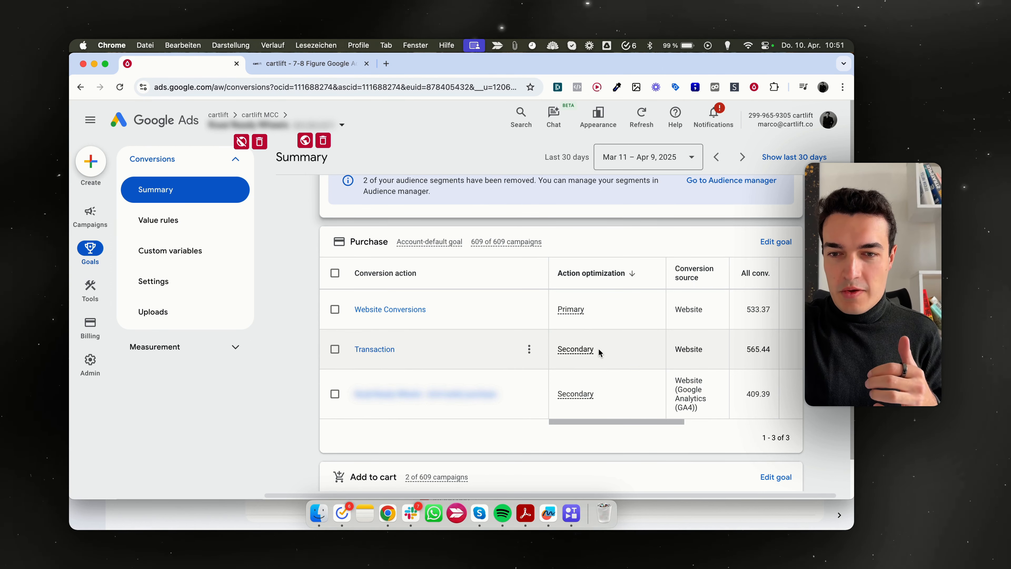
{"action": "scroll", "coordinate": [598, 350], "scroll_direction": "right", "scroll_amount": 5}
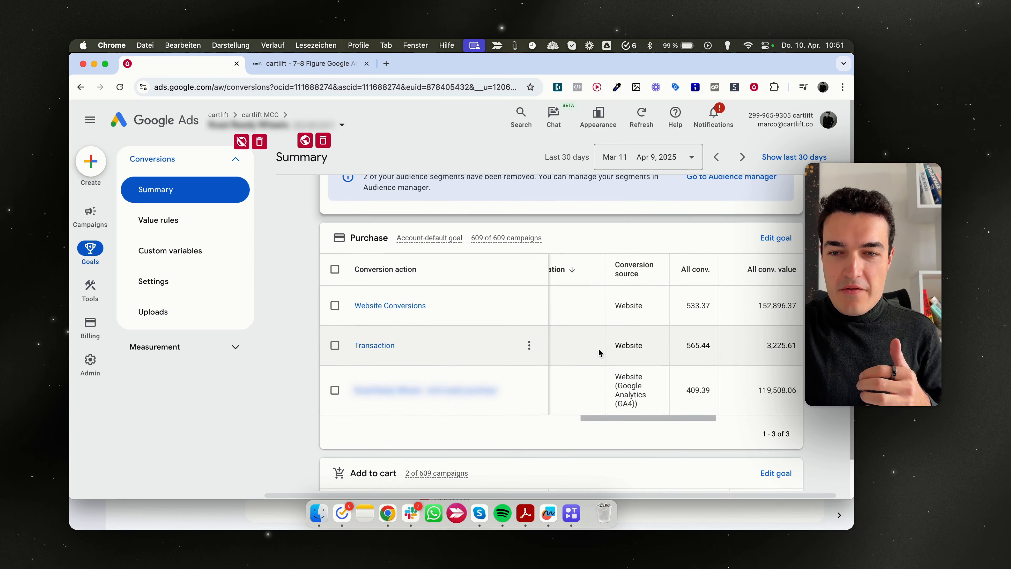
{"action": "scroll", "coordinate": [597, 352], "scroll_direction": "down", "scroll_amount": 2}
{"action": "scroll", "coordinate": [598, 352], "scroll_direction": "right", "scroll_amount": 5}
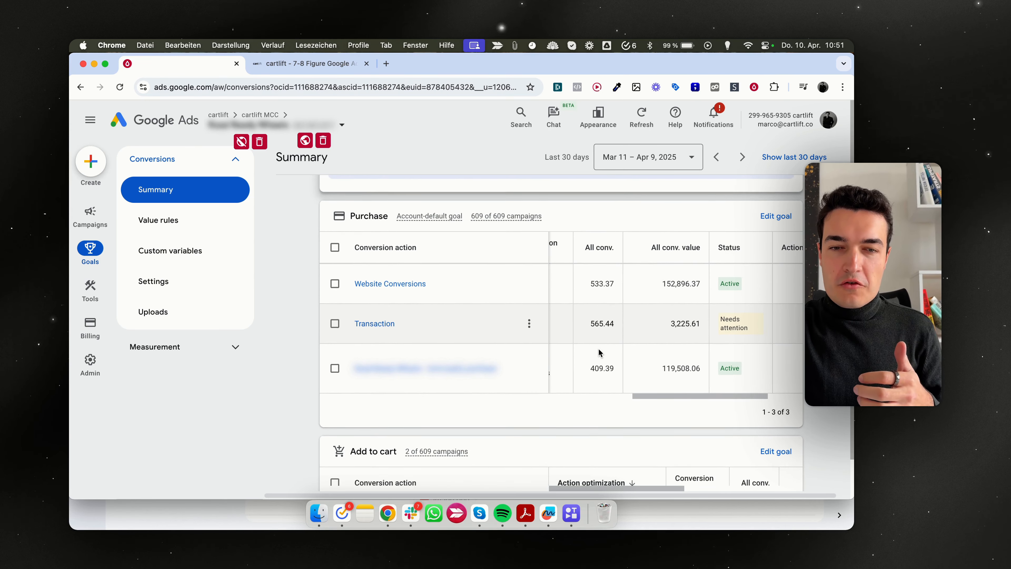
{"action": "scroll", "coordinate": [598, 352], "scroll_direction": "up", "scroll_amount": 1}
{"action": "scroll", "coordinate": [598, 352], "scroll_direction": "left", "scroll_amount": 4}
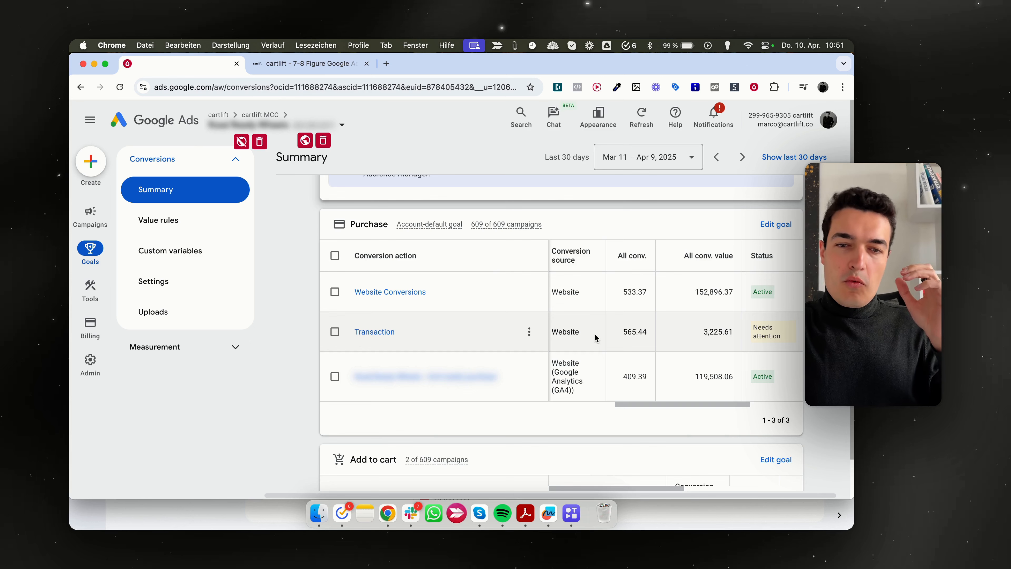
{"action": "scroll", "coordinate": [595, 337], "scroll_direction": "down", "scroll_amount": 1}
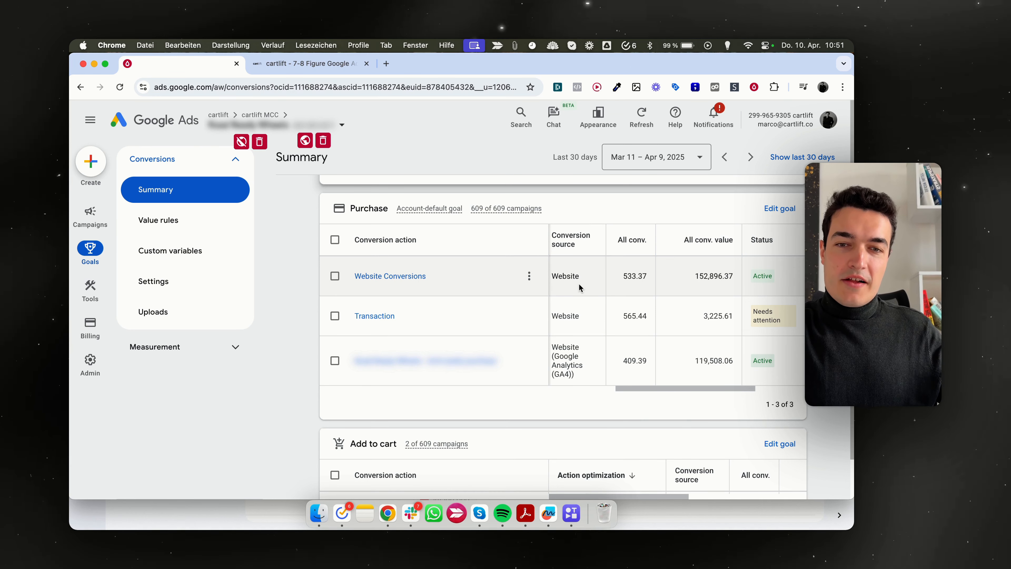
Compare the all-conversions figure of Website Conversions with that of the Google Analytics (GA4) purchase action.
{"action": "left_click_drag", "start_coordinate": [619, 275], "coordinate": [652, 279]}
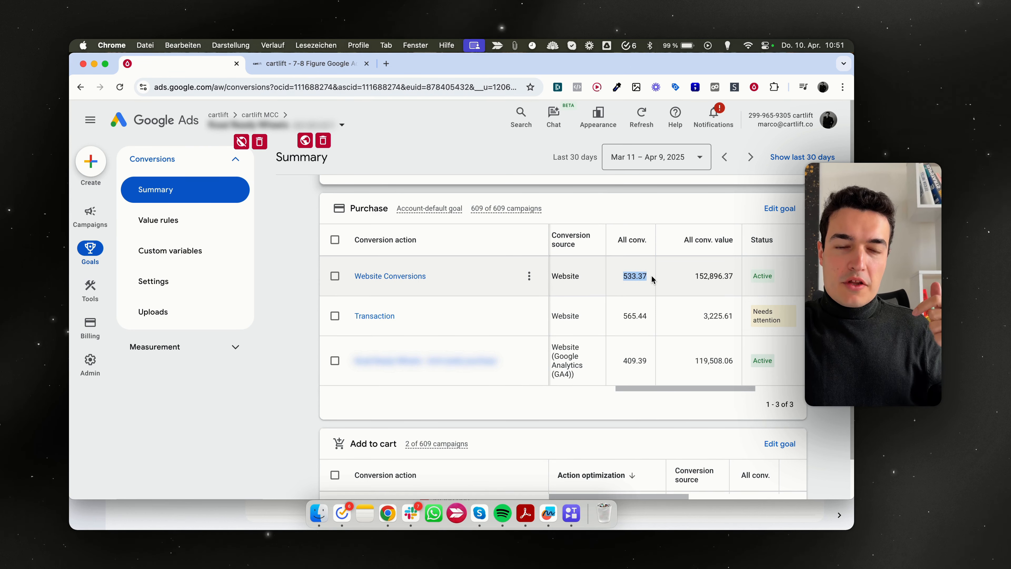
{"action": "left_click", "coordinate": [620, 364]}
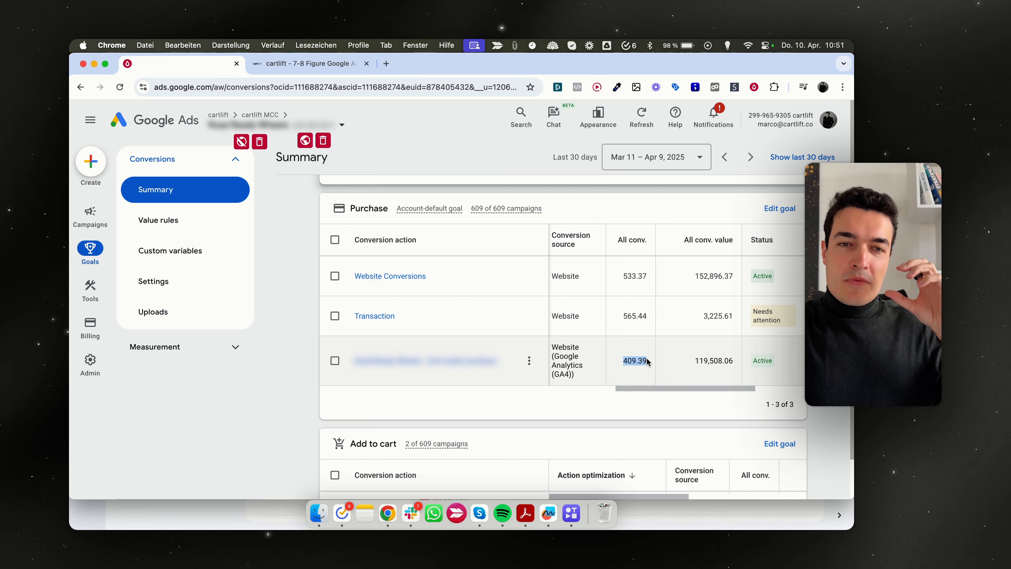
{"action": "left_click", "coordinate": [649, 272]}
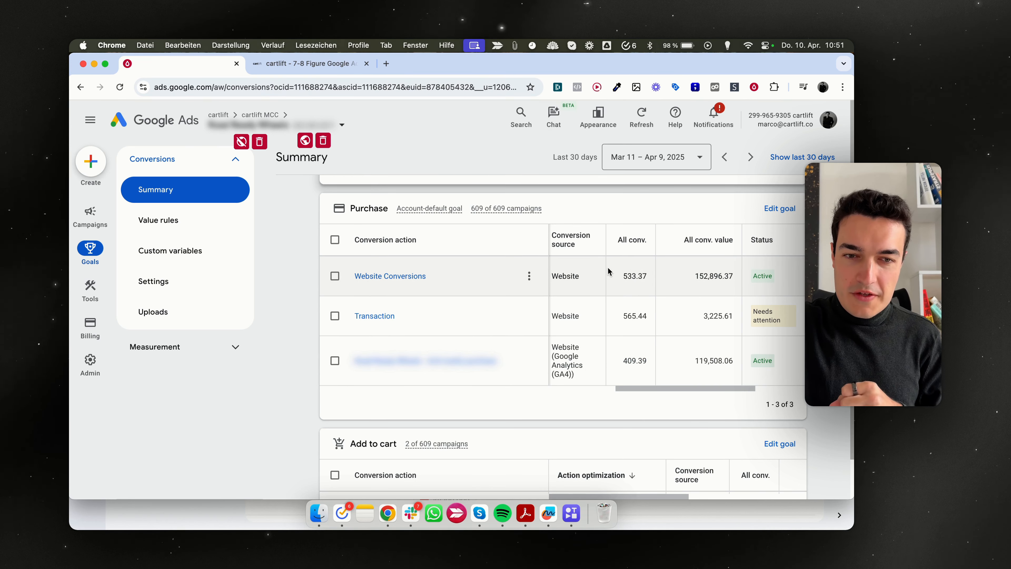
{"action": "scroll", "coordinate": [607, 271], "scroll_direction": "down", "scroll_amount": 1}
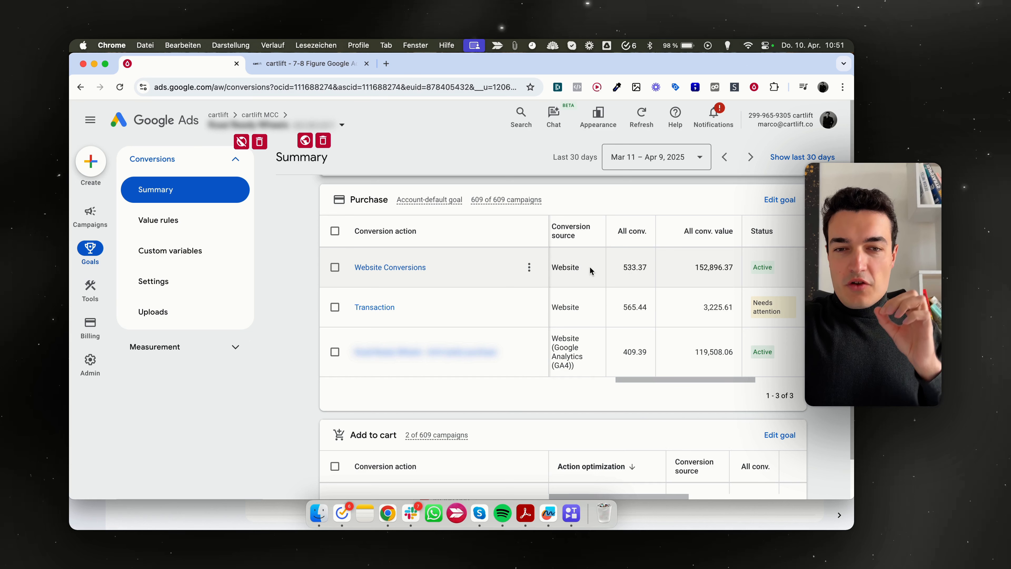
{"action": "scroll", "coordinate": [581, 270], "scroll_direction": "left", "scroll_amount": 5}
{"action": "scroll", "coordinate": [582, 270], "scroll_direction": "right", "scroll_amount": 4}
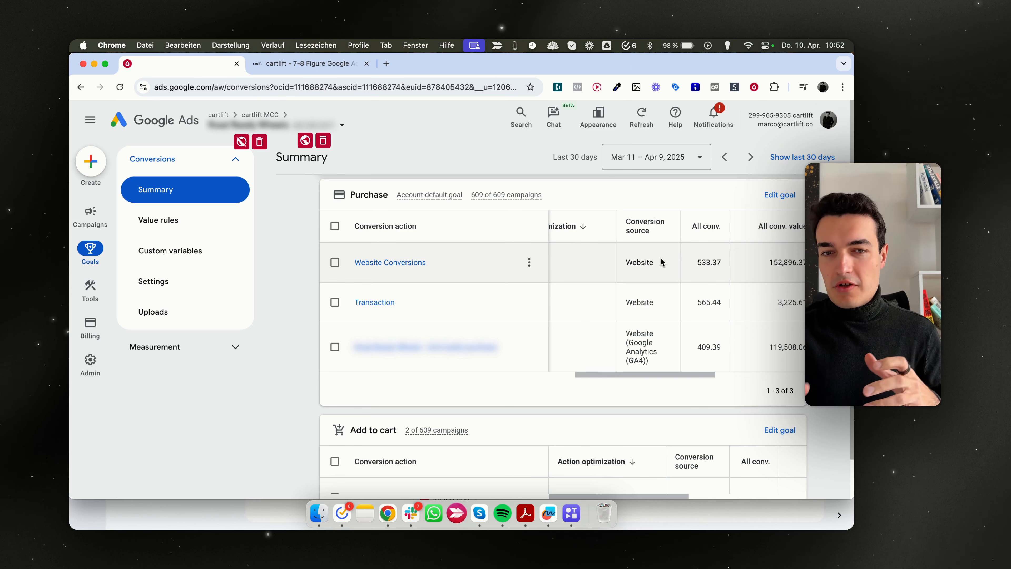
Review the Customer acquisition goal, and recheck the sources, values and optimization settings of the Purchase conversion actions.
{"action": "scroll", "coordinate": [280, 214], "scroll_direction": "up", "scroll_amount": 5}
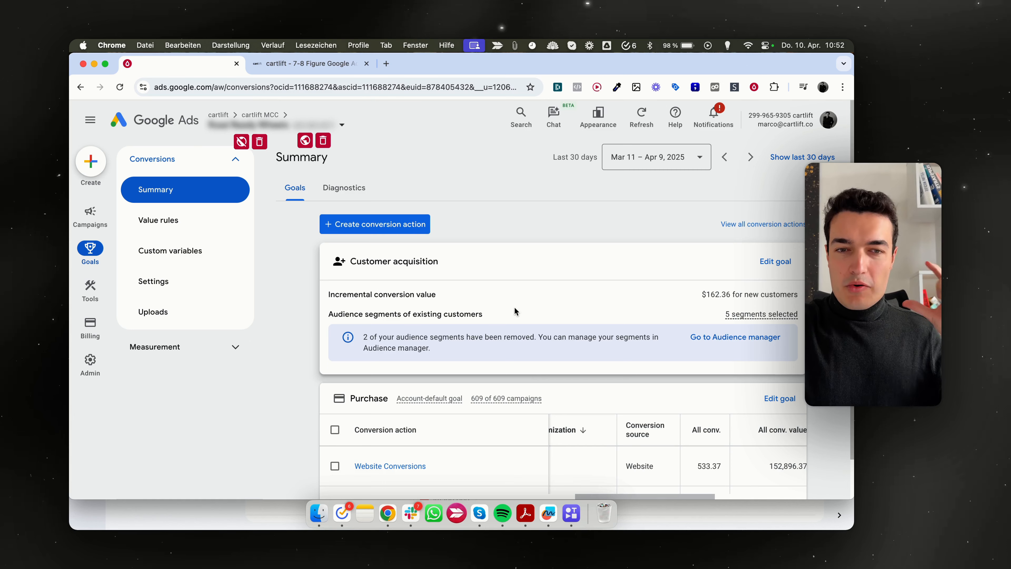
{"action": "scroll", "coordinate": [542, 250], "scroll_direction": "down", "scroll_amount": 1}
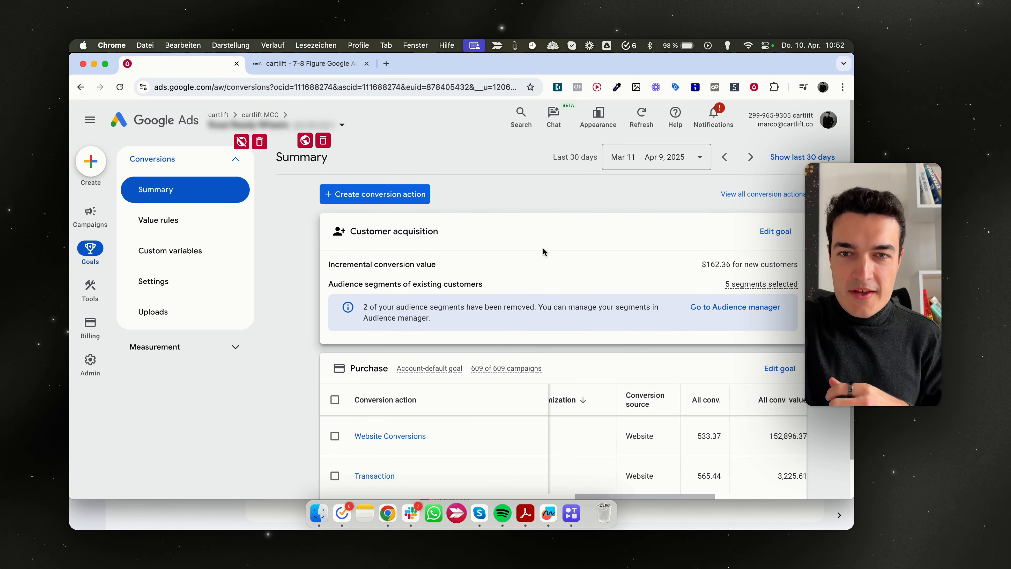
{"action": "scroll", "coordinate": [543, 248], "scroll_direction": "down", "scroll_amount": 3}
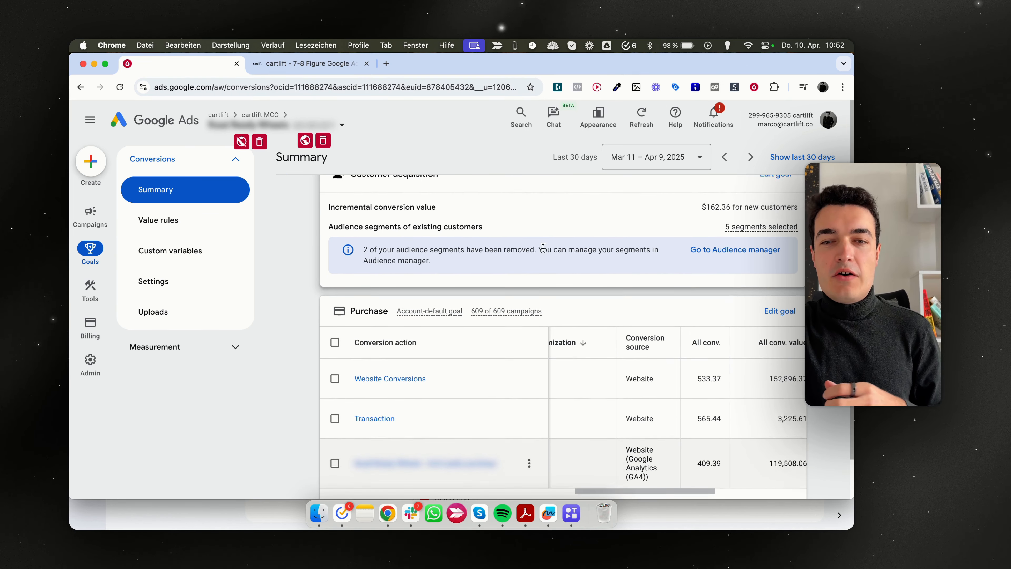
{"action": "scroll", "coordinate": [543, 251], "scroll_direction": "down", "scroll_amount": 2}
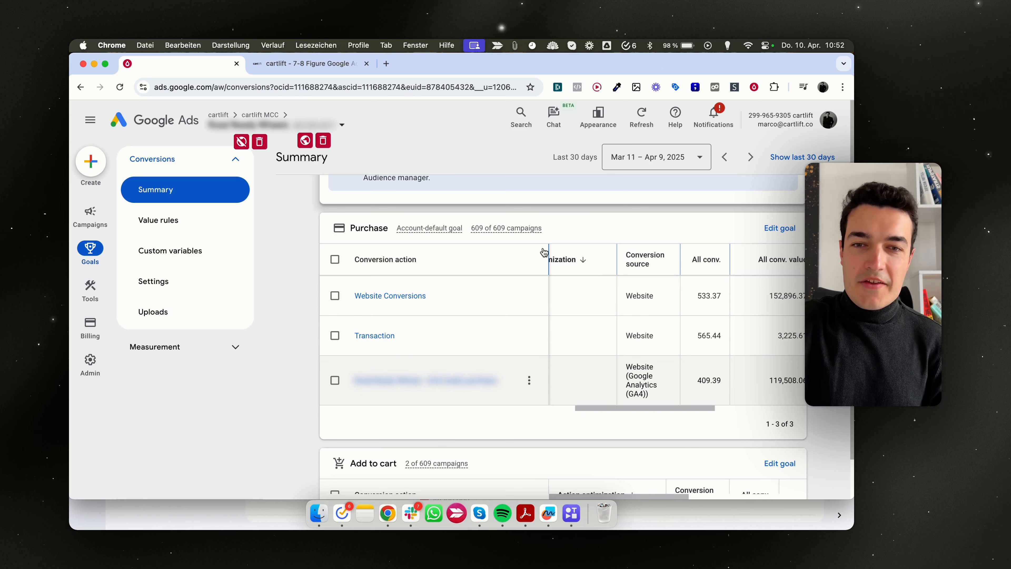
{"action": "scroll", "coordinate": [625, 295], "scroll_direction": "right", "scroll_amount": 3}
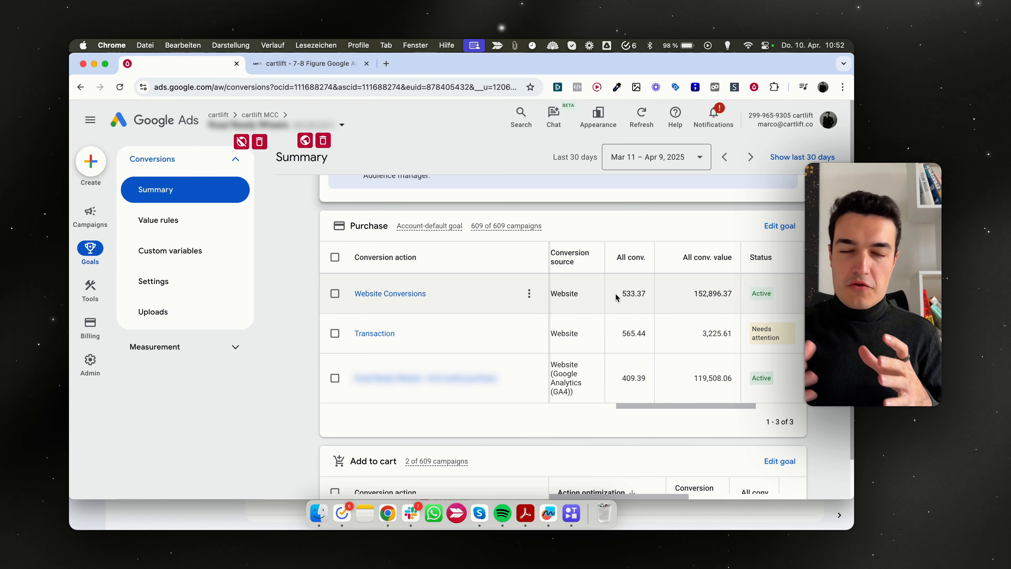
{"action": "scroll", "coordinate": [615, 294], "scroll_direction": "down", "scroll_amount": 1}
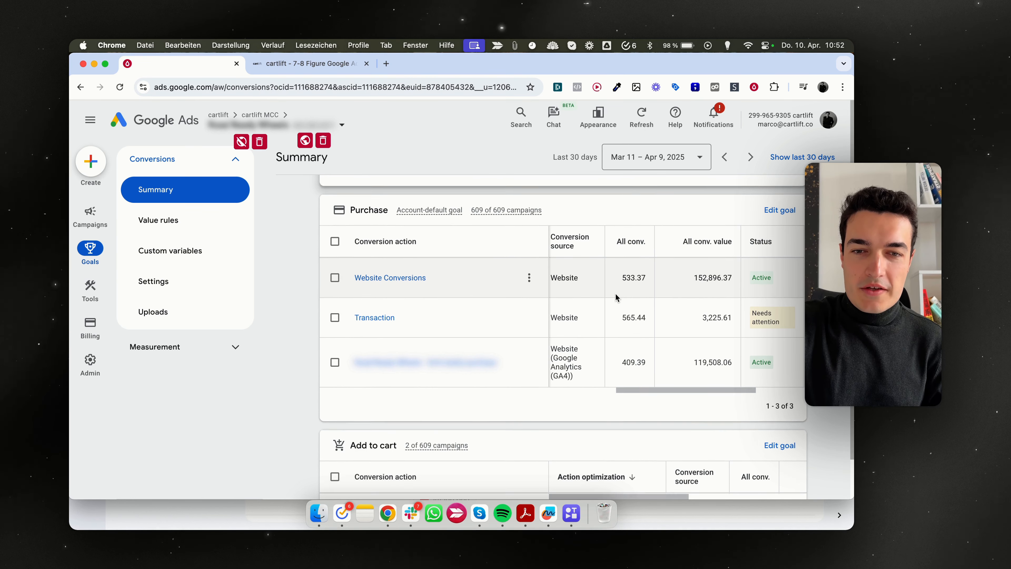
{"action": "scroll", "coordinate": [615, 294], "scroll_direction": "left", "scroll_amount": 2}
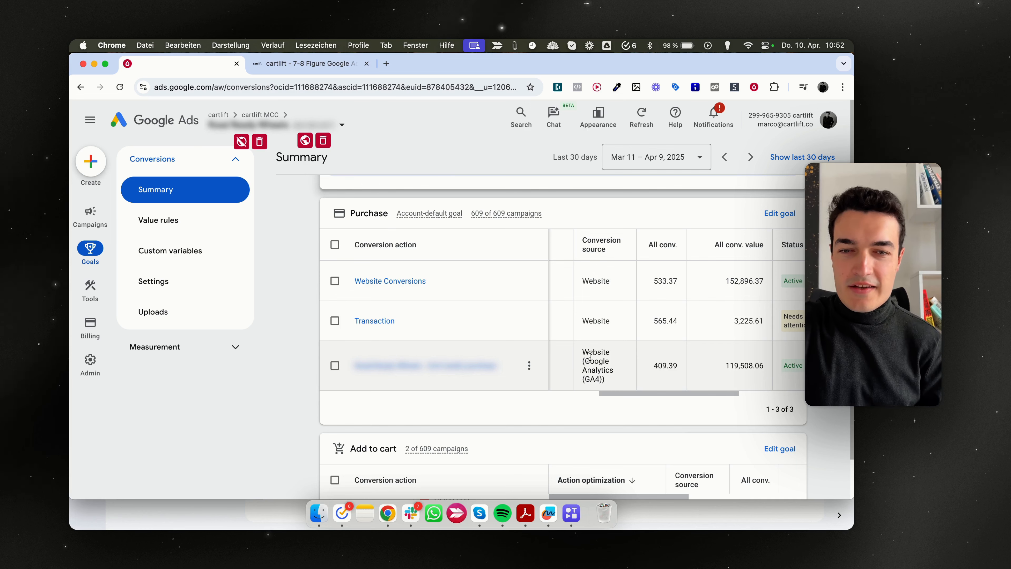
{"action": "scroll", "coordinate": [588, 312], "scroll_direction": "down", "scroll_amount": 1}
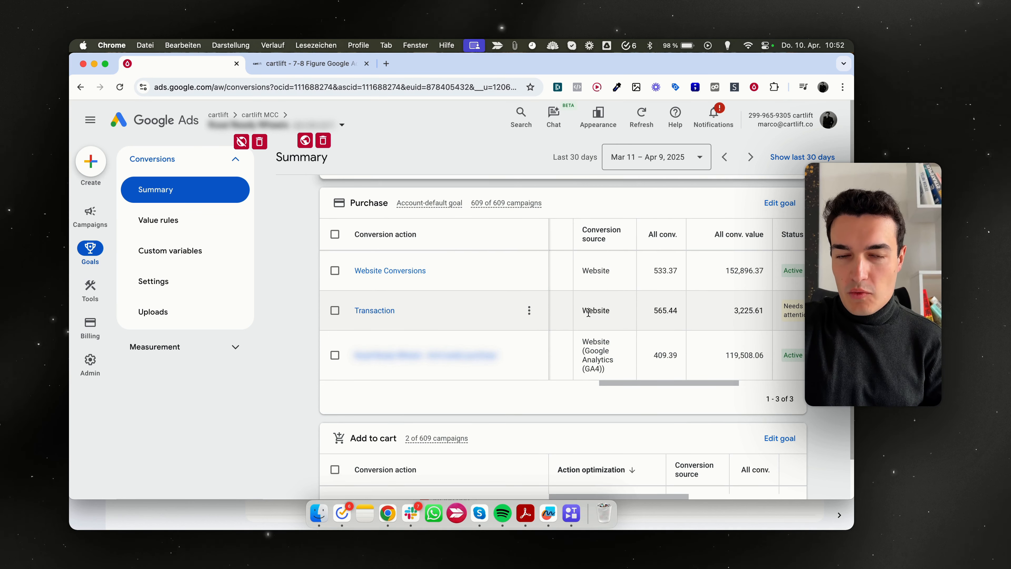
{"action": "scroll", "coordinate": [591, 298], "scroll_direction": "left", "scroll_amount": 5}
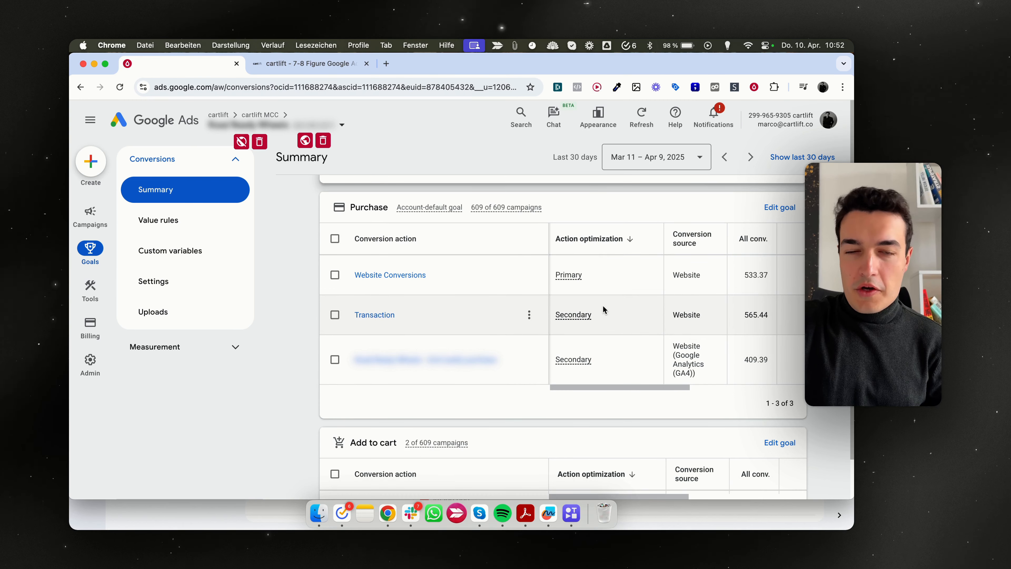
Look through the remaining conversion goals below Purchase: Add to cart, Phone call lead, Download and Page view.
{"action": "scroll", "coordinate": [602, 305], "scroll_direction": "down", "scroll_amount": 6}
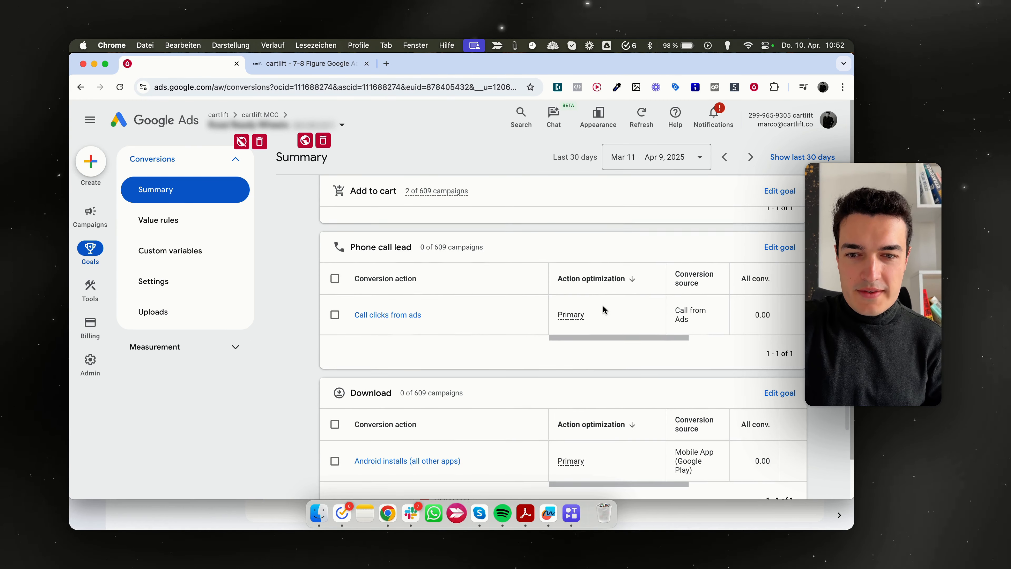
{"action": "scroll", "coordinate": [603, 309], "scroll_direction": "down", "scroll_amount": 8}
{"action": "mouse_move", "coordinate": [602, 309]}
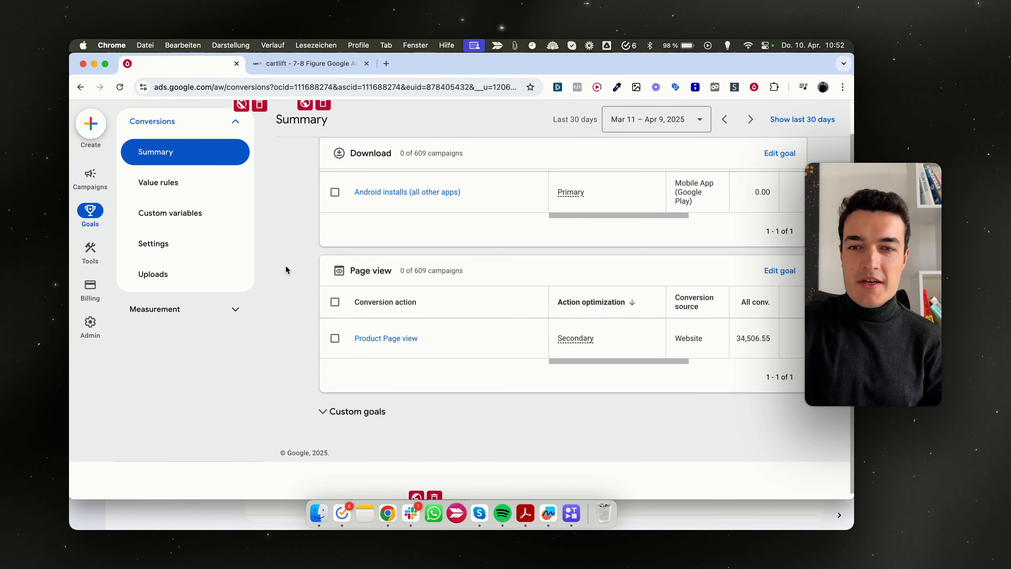
{"action": "scroll", "coordinate": [285, 265], "scroll_direction": "up", "scroll_amount": 5}
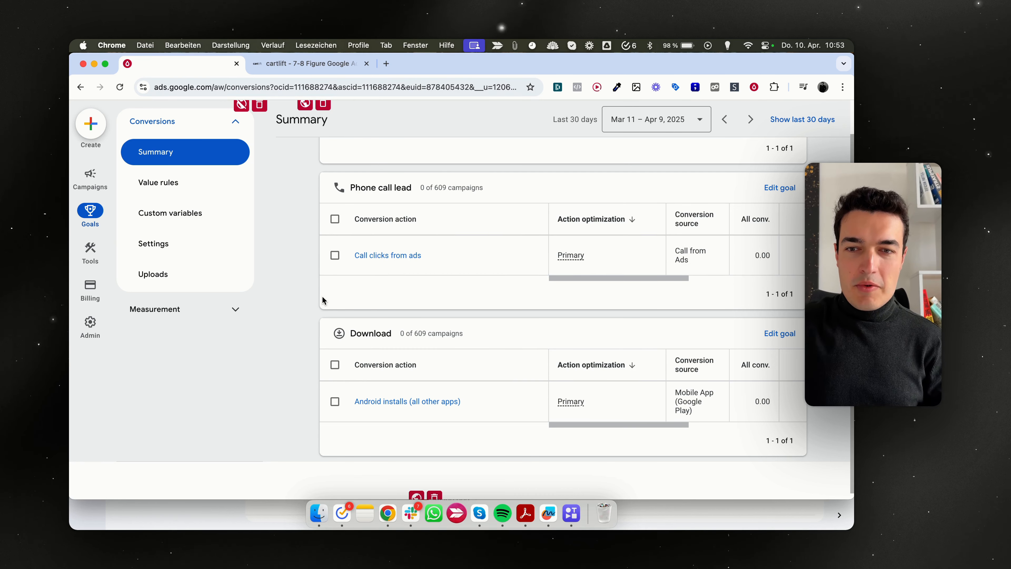
Read the explanation of the Secondary action optimization on the Google Analytics (GA4) purchase action.
{"action": "scroll", "coordinate": [322, 299], "scroll_direction": "up", "scroll_amount": 8}
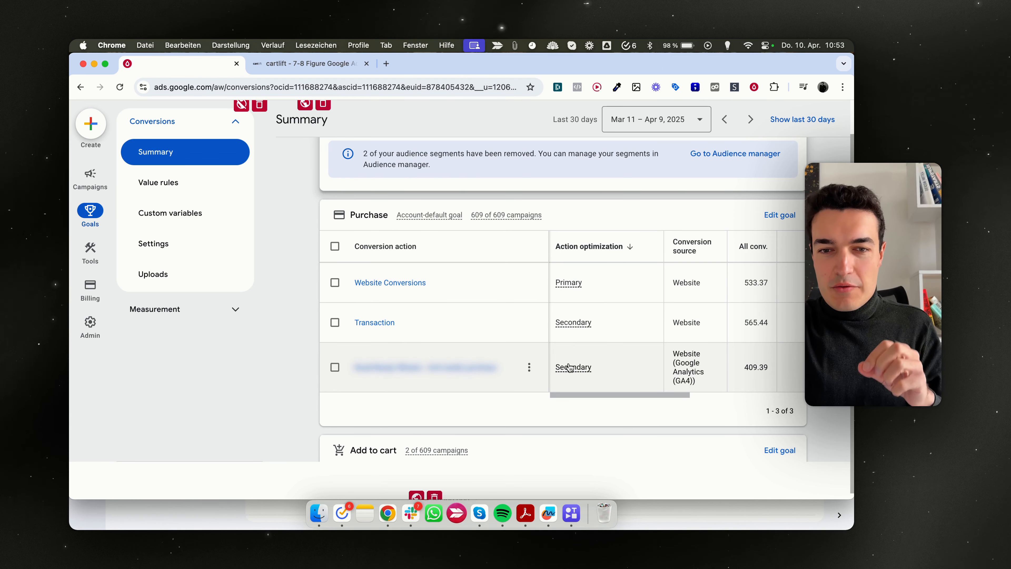
{"action": "mouse_move", "coordinate": [569, 367]}
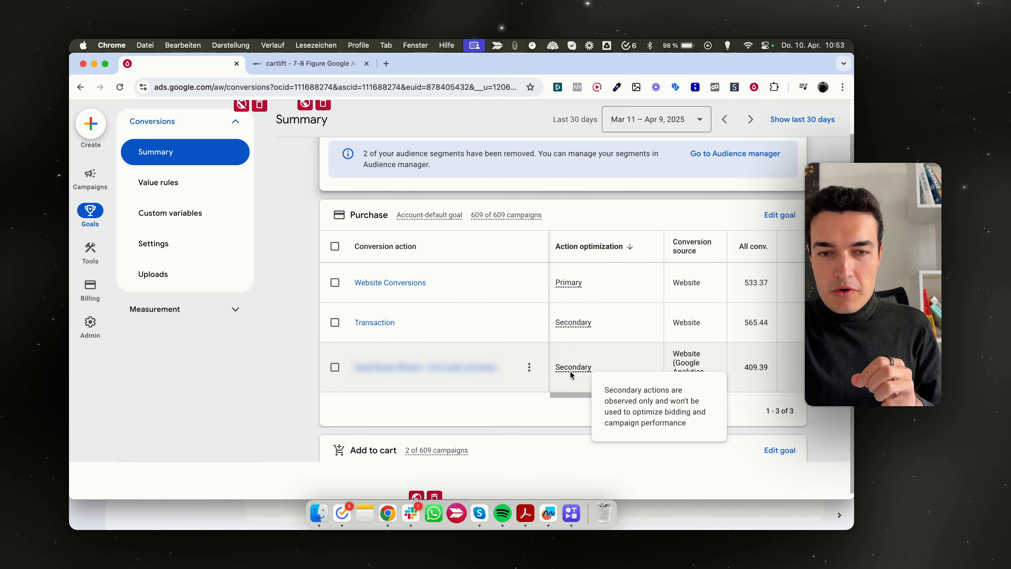
{"action": "scroll", "coordinate": [569, 368], "scroll_direction": "down", "scroll_amount": 3}
{"action": "mouse_move", "coordinate": [569, 306]}
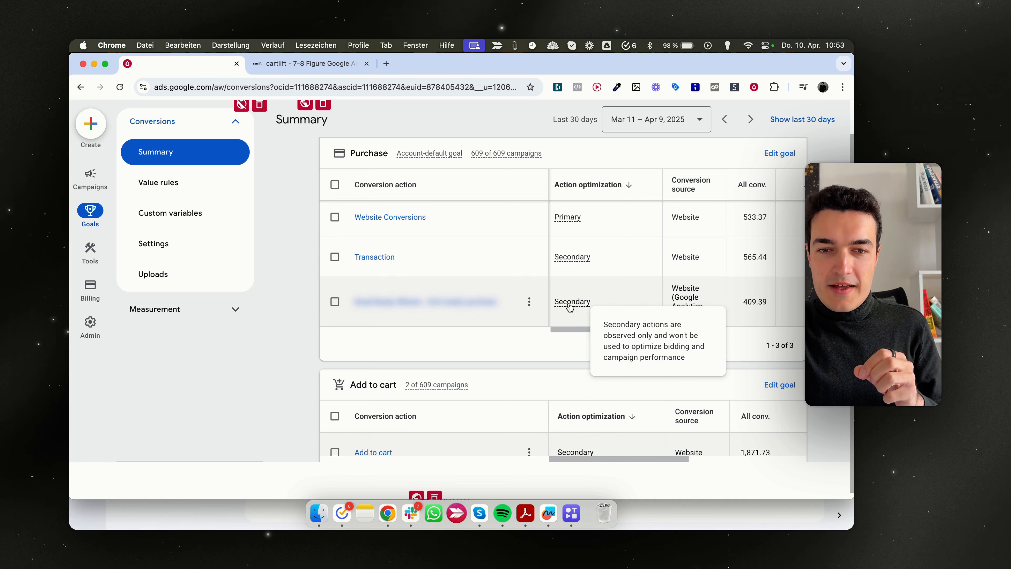
{"action": "left_click_drag", "start_coordinate": [602, 324], "coordinate": [671, 344]}
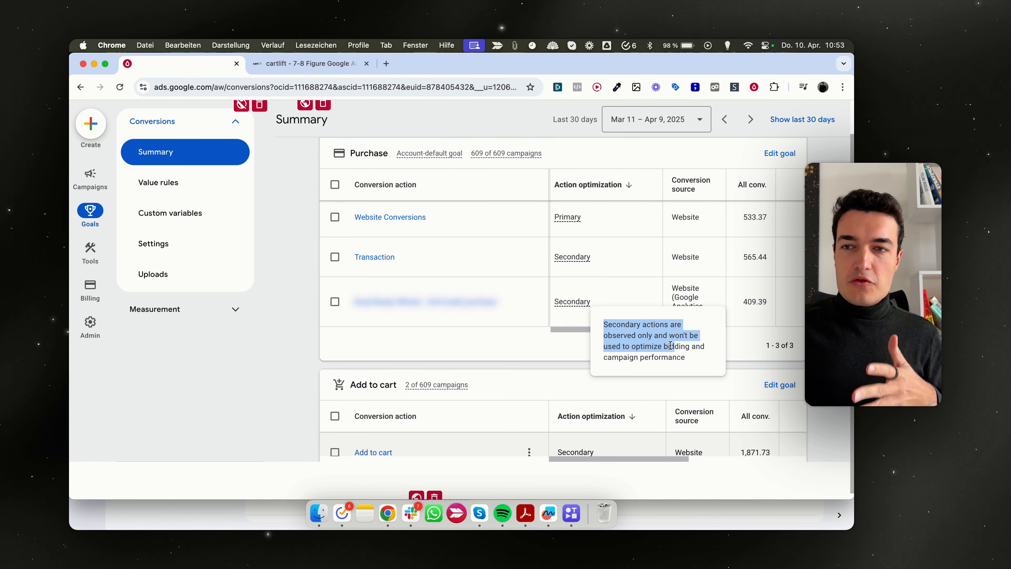
{"action": "scroll", "coordinate": [720, 264], "scroll_direction": "up", "scroll_amount": 1}
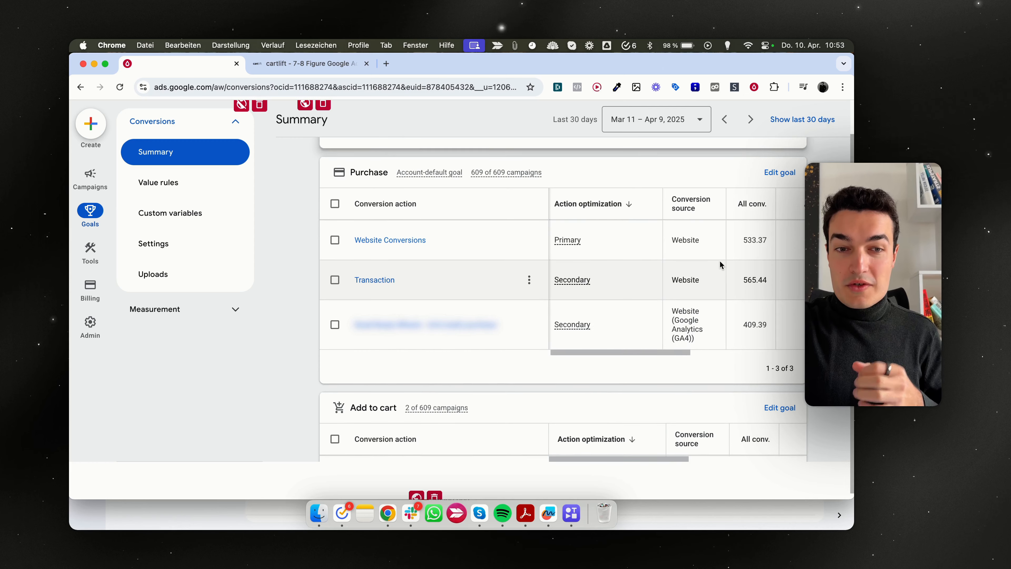
Check the Add to cart action's conversion source, all-conversions figure, conversion value and status.
{"action": "scroll", "coordinate": [720, 264], "scroll_direction": "right", "scroll_amount": 3}
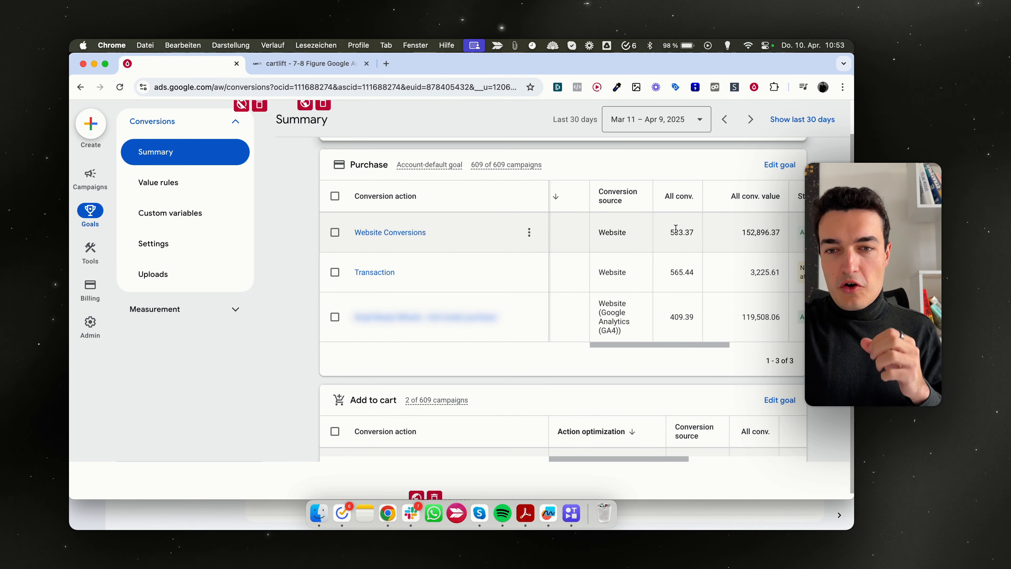
{"action": "scroll", "coordinate": [683, 246], "scroll_direction": "down", "scroll_amount": 4}
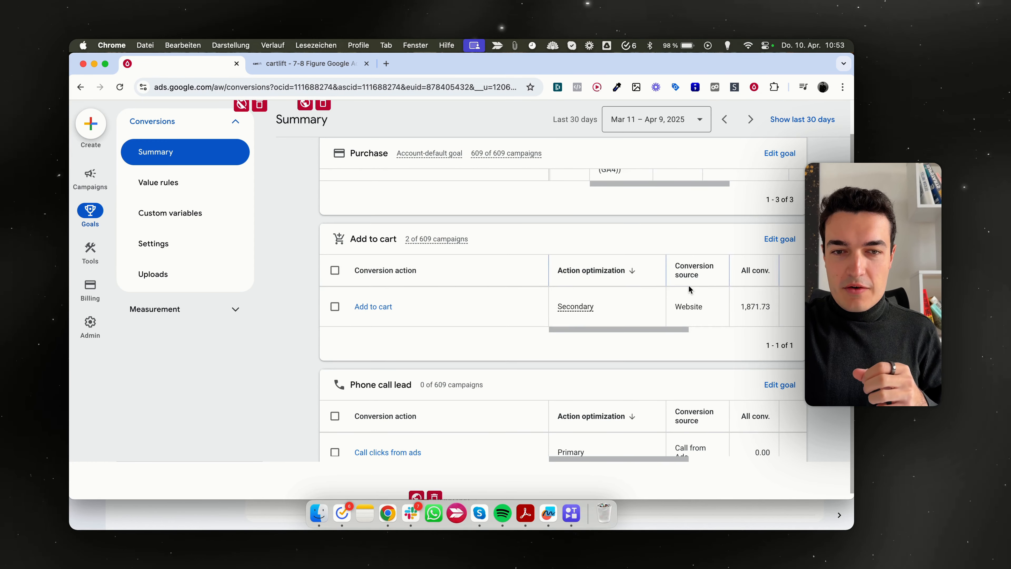
{"action": "scroll", "coordinate": [687, 284], "scroll_direction": "right", "scroll_amount": 4}
{"action": "scroll", "coordinate": [656, 284], "scroll_direction": "up", "scroll_amount": 1}
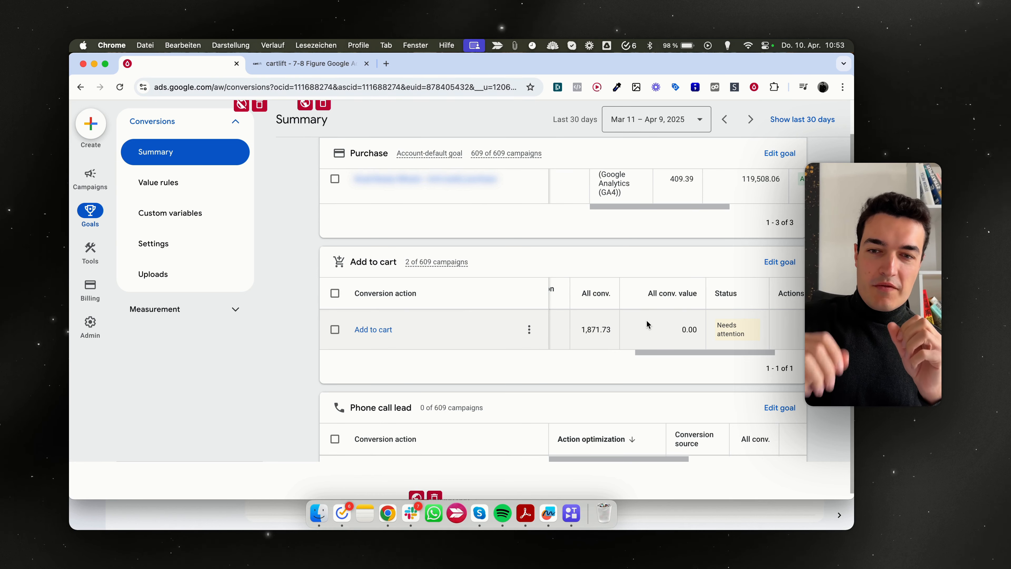
{"action": "scroll", "coordinate": [646, 320], "scroll_direction": "left", "scroll_amount": 3}
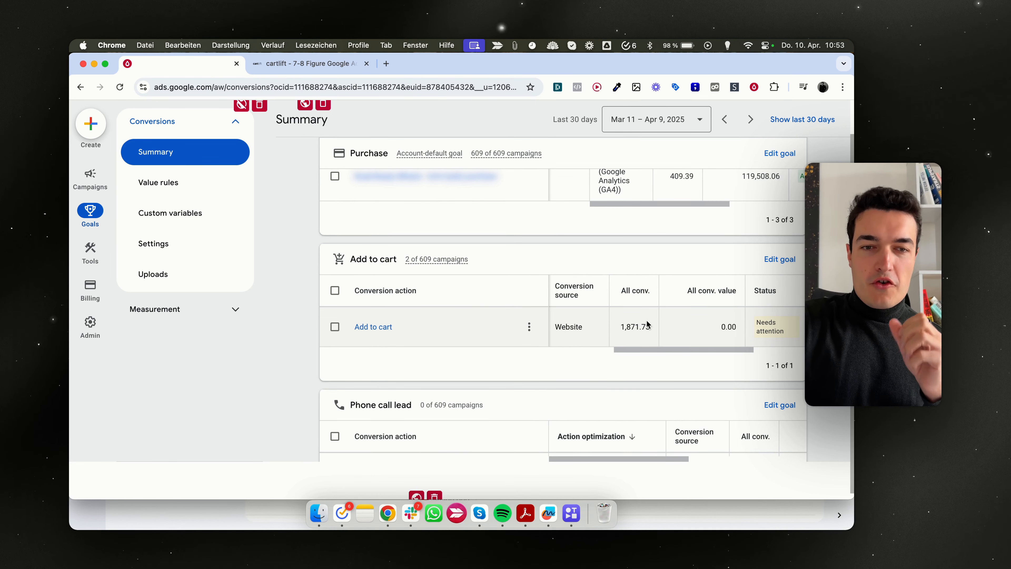
{"action": "scroll", "coordinate": [645, 320], "scroll_direction": "left", "scroll_amount": 1}
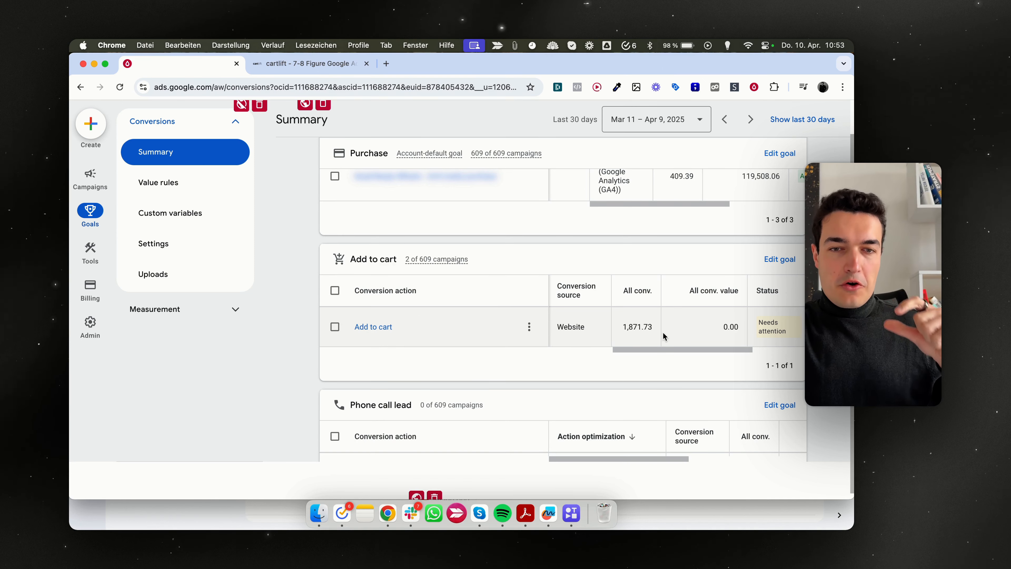
Review the conversion goals again from Customer acquisition and Purchase down to Add to cart and Phone call lead.
{"action": "scroll", "coordinate": [663, 331], "scroll_direction": "up", "scroll_amount": 2}
{"action": "scroll", "coordinate": [663, 332], "scroll_direction": "up", "scroll_amount": 3}
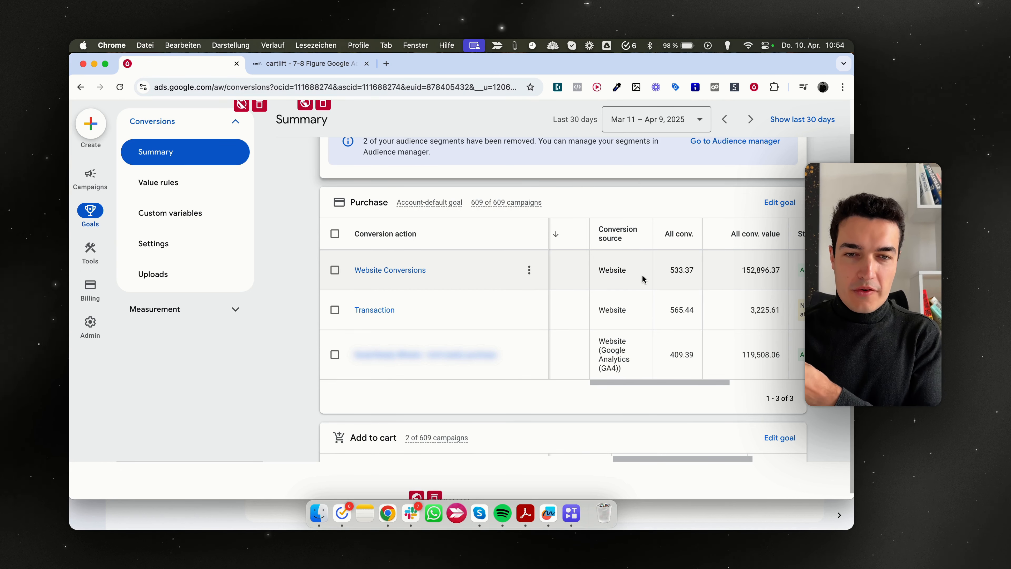
{"action": "scroll", "coordinate": [639, 305], "scroll_direction": "left", "scroll_amount": 3}
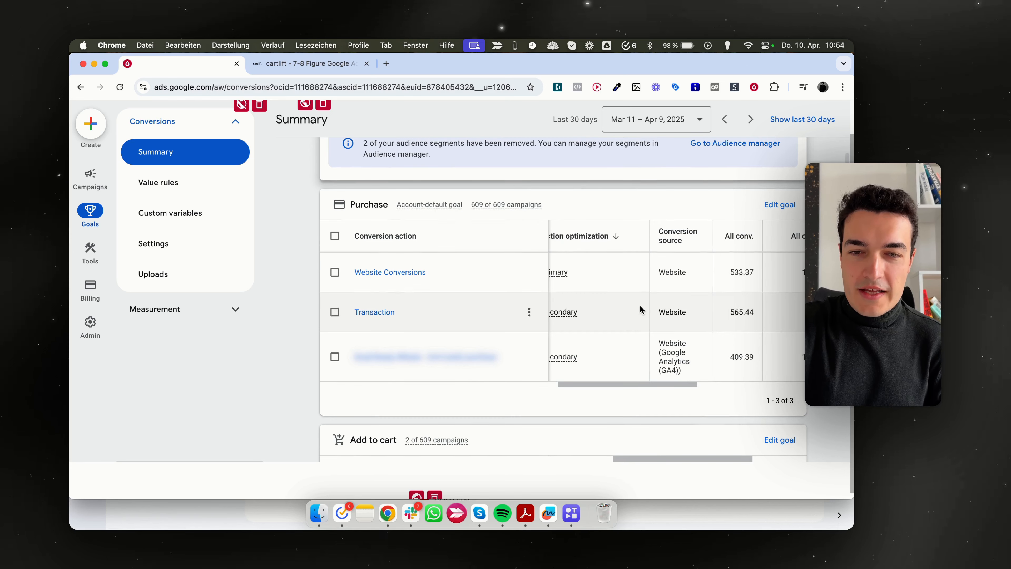
{"action": "scroll", "coordinate": [639, 303], "scroll_direction": "left", "scroll_amount": 2}
{"action": "scroll", "coordinate": [580, 318], "scroll_direction": "down", "scroll_amount": 2}
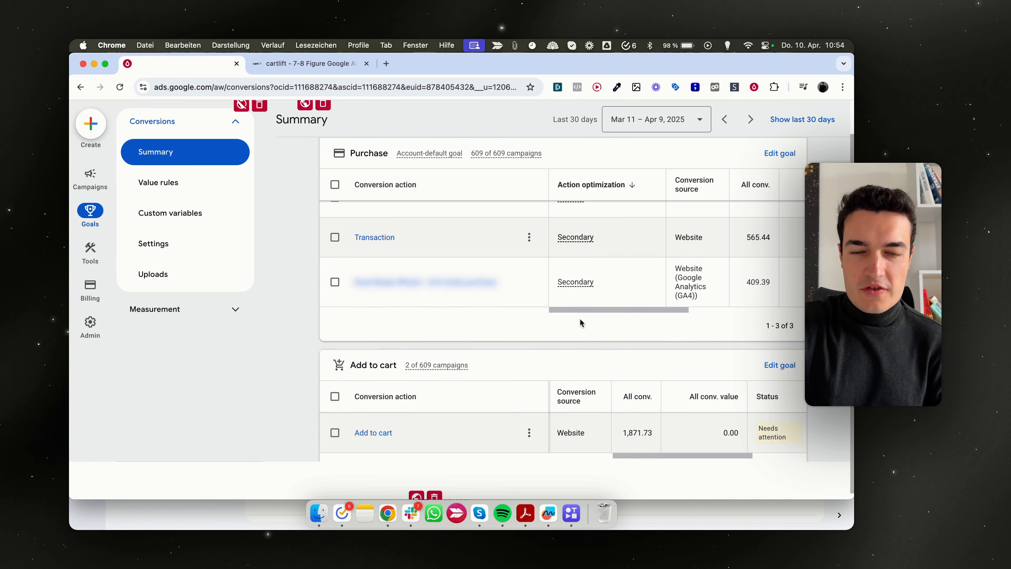
{"action": "scroll", "coordinate": [580, 318], "scroll_direction": "down", "scroll_amount": 5}
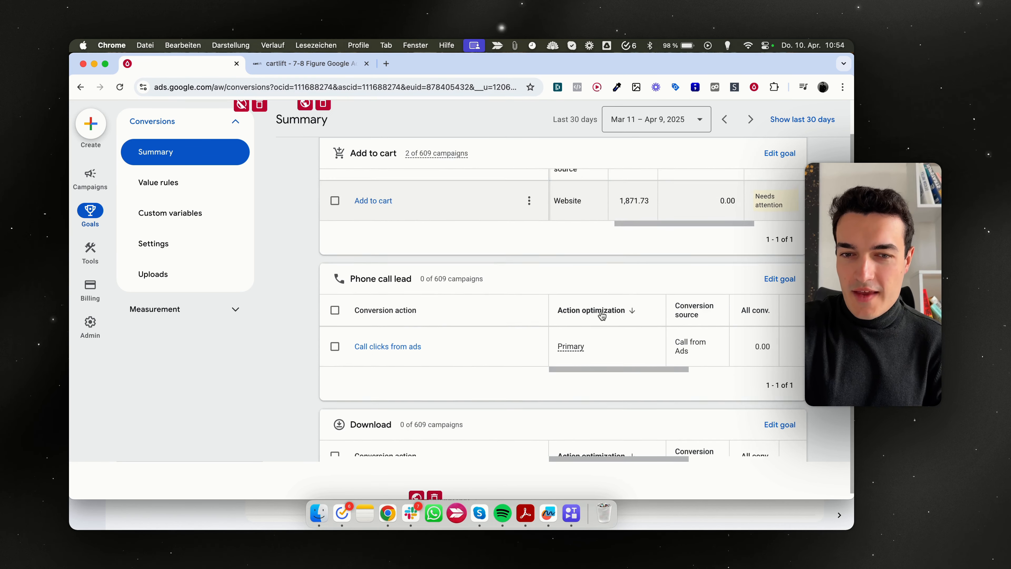
{"action": "scroll", "coordinate": [601, 315], "scroll_direction": "up", "scroll_amount": 5}
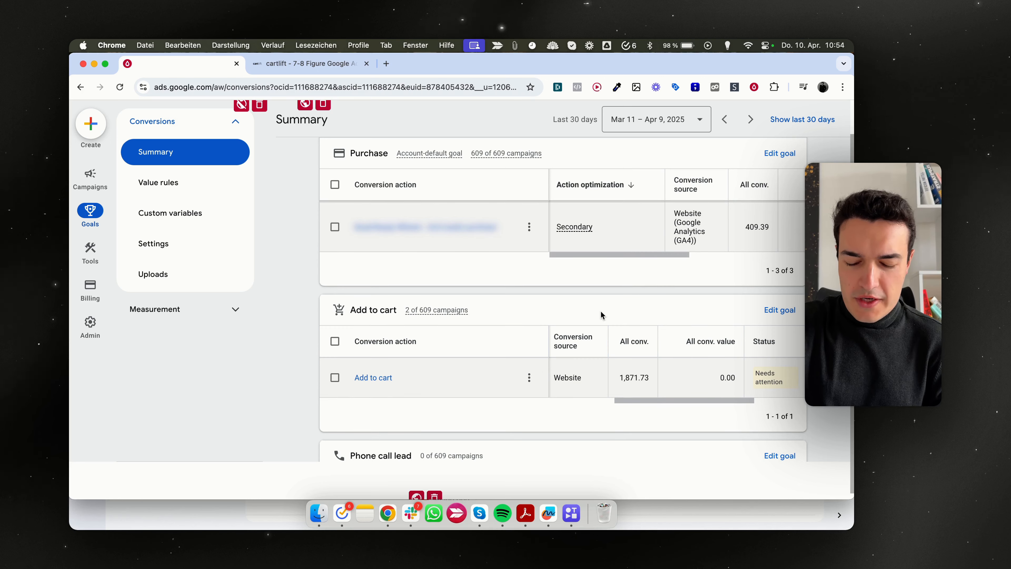
{"action": "scroll", "coordinate": [601, 315], "scroll_direction": "up", "scroll_amount": 6}
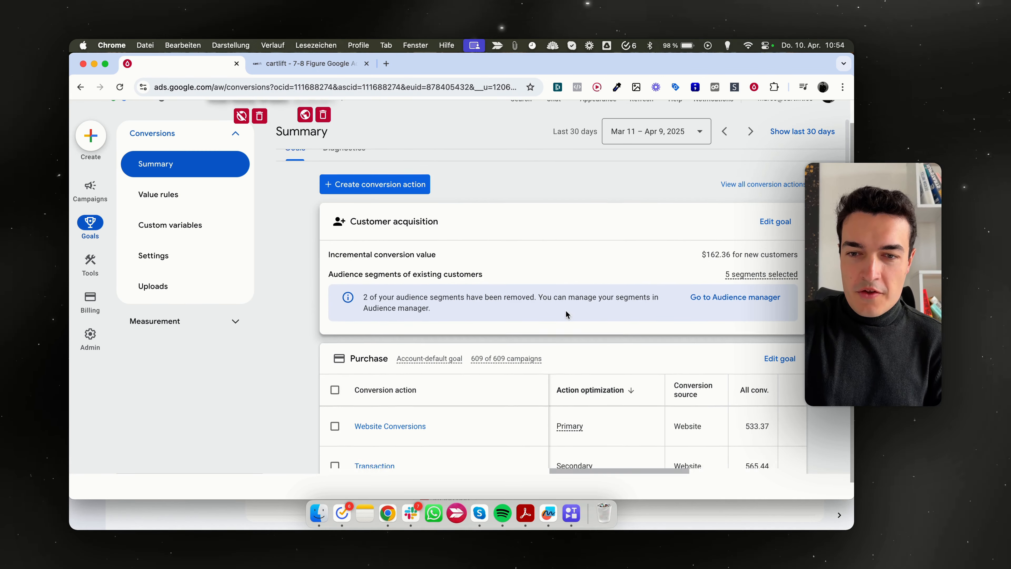
{"action": "scroll", "coordinate": [567, 314], "scroll_direction": "down", "scroll_amount": 8}
{"action": "scroll", "coordinate": [568, 298], "scroll_direction": "up", "scroll_amount": 8}
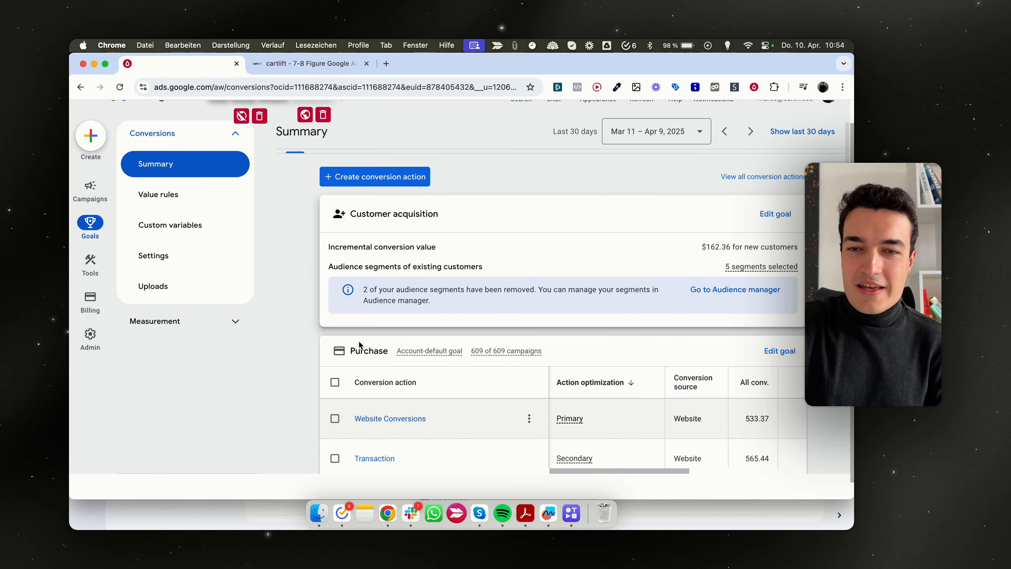
Open the details of the Website Conversions action under the Purchase goal and look over its settings.
{"action": "scroll", "coordinate": [330, 362], "scroll_direction": "down", "scroll_amount": 2}
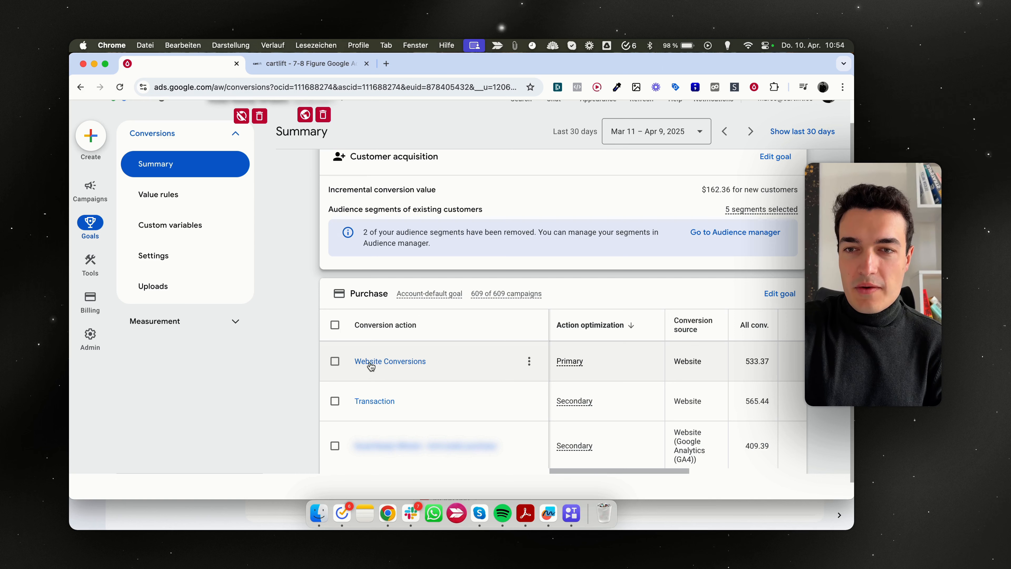
{"action": "scroll", "coordinate": [283, 356], "scroll_direction": "down", "scroll_amount": 1}
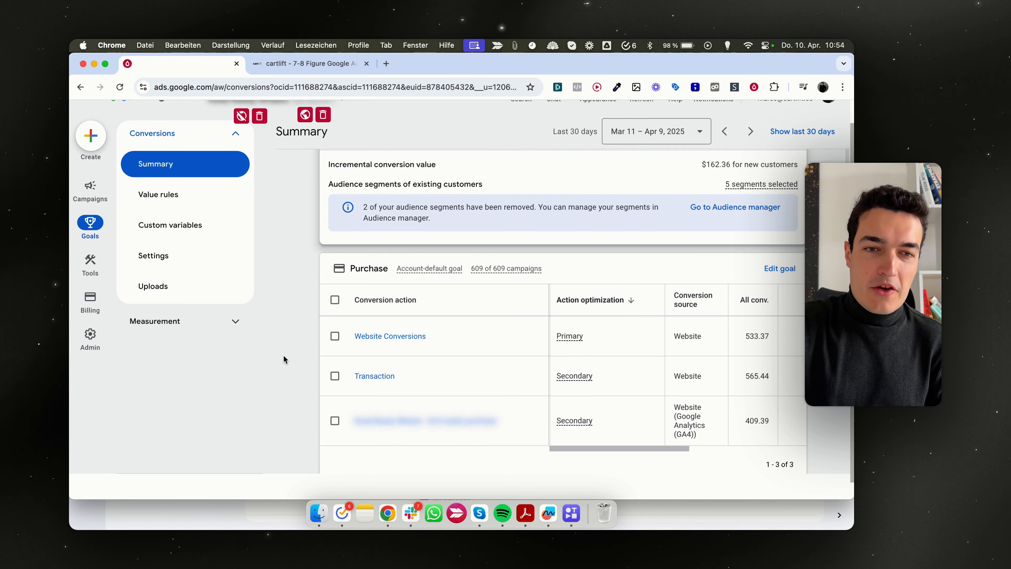
{"action": "left_click", "coordinate": [384, 338]}
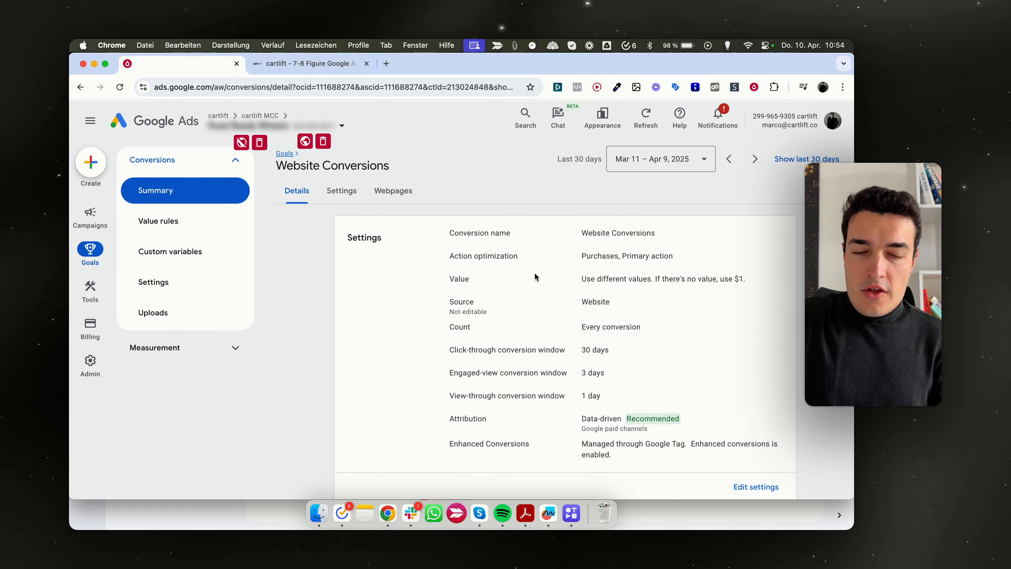
{"action": "scroll", "coordinate": [535, 276], "scroll_direction": "down", "scroll_amount": 5}
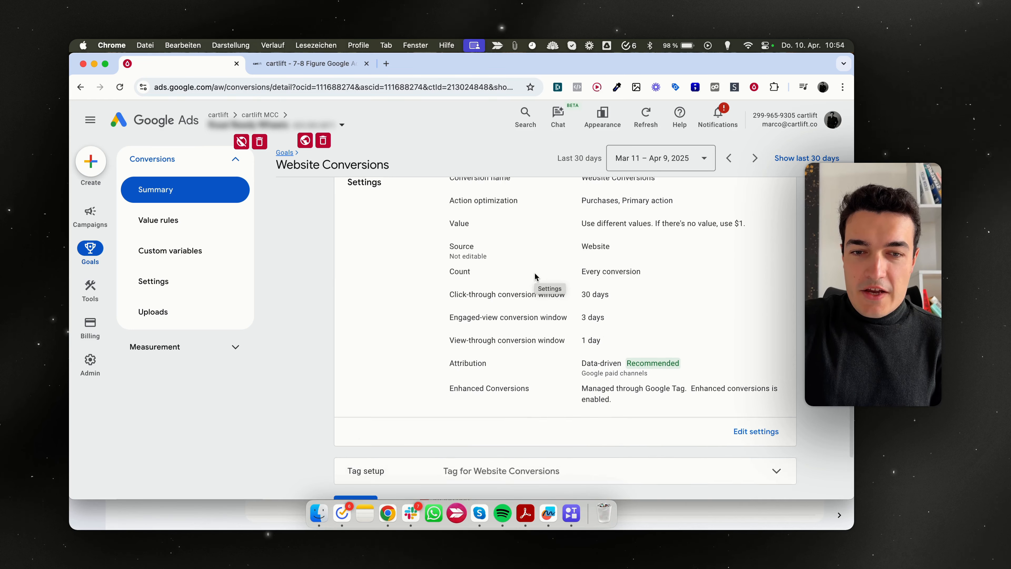
{"action": "scroll", "coordinate": [534, 276], "scroll_direction": "up", "scroll_amount": 5}
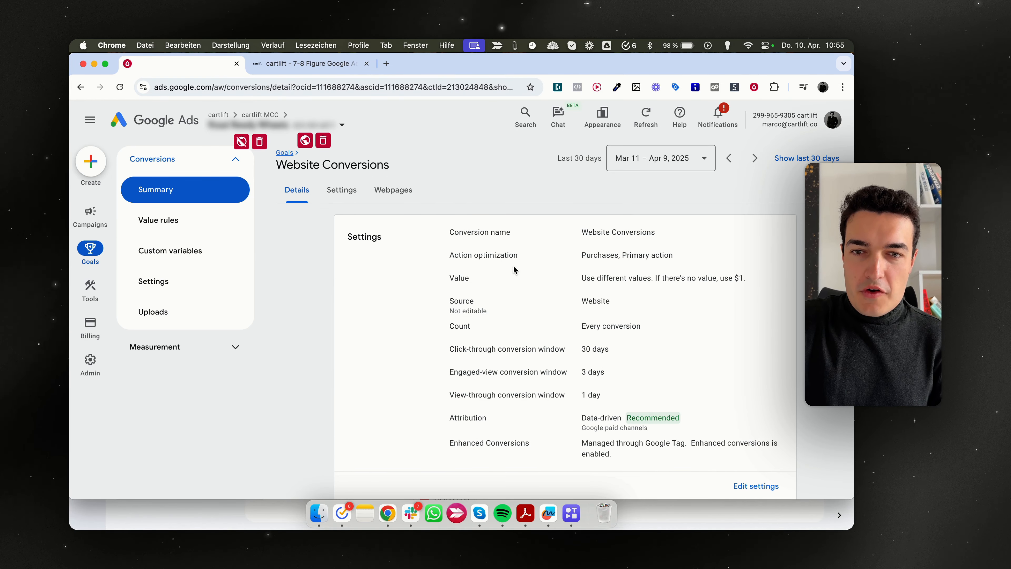
Check the conversion name and action optimization in the Website Conversions settings.
{"action": "left_click_drag", "start_coordinate": [449, 232], "coordinate": [688, 235]}
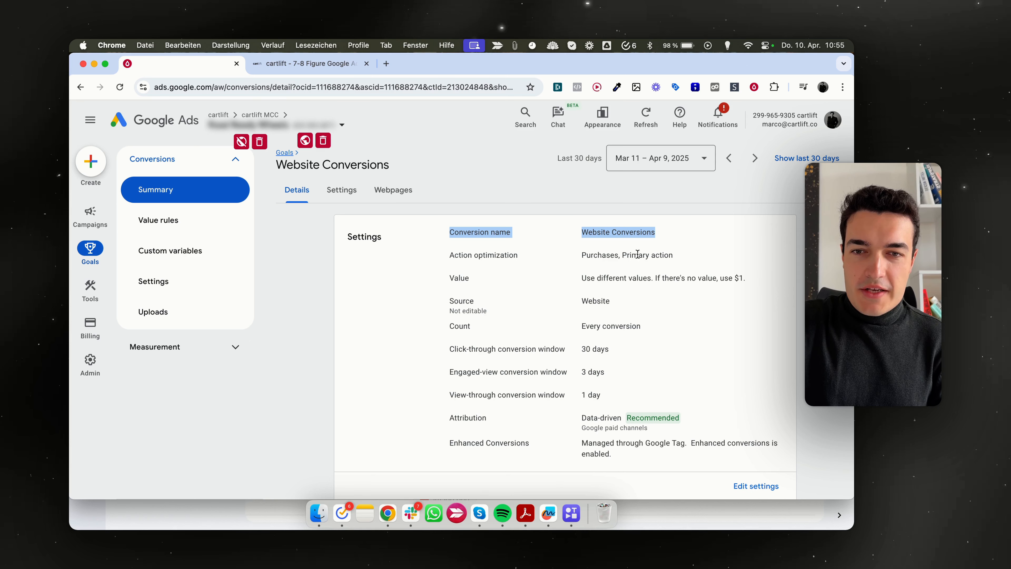
{"action": "left_click", "coordinate": [794, 518]}
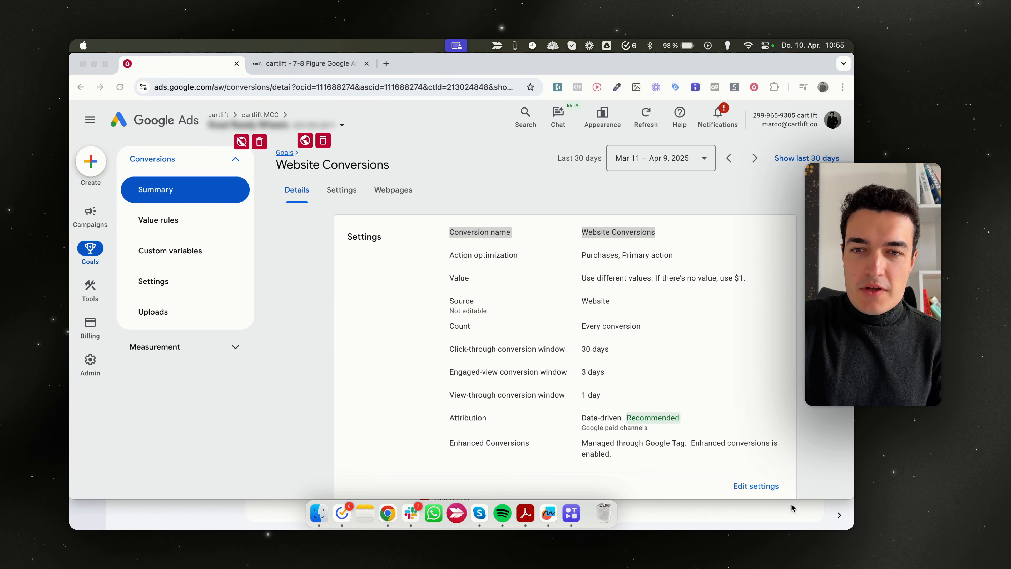
{"action": "left_click", "coordinate": [655, 282]}
{"action": "left_click", "coordinate": [655, 281]}
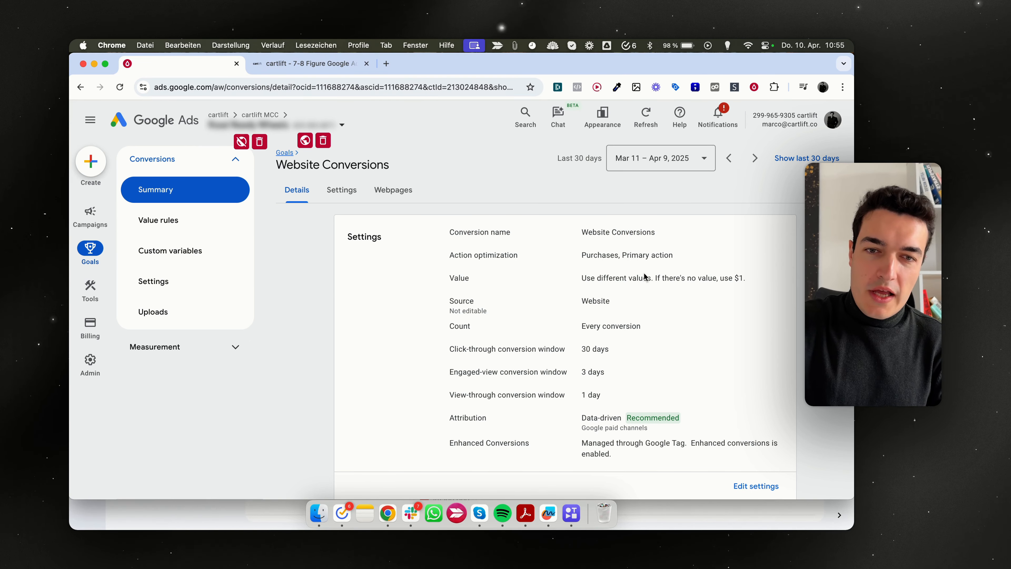
{"action": "scroll", "coordinate": [620, 231], "scroll_direction": "down", "scroll_amount": 1}
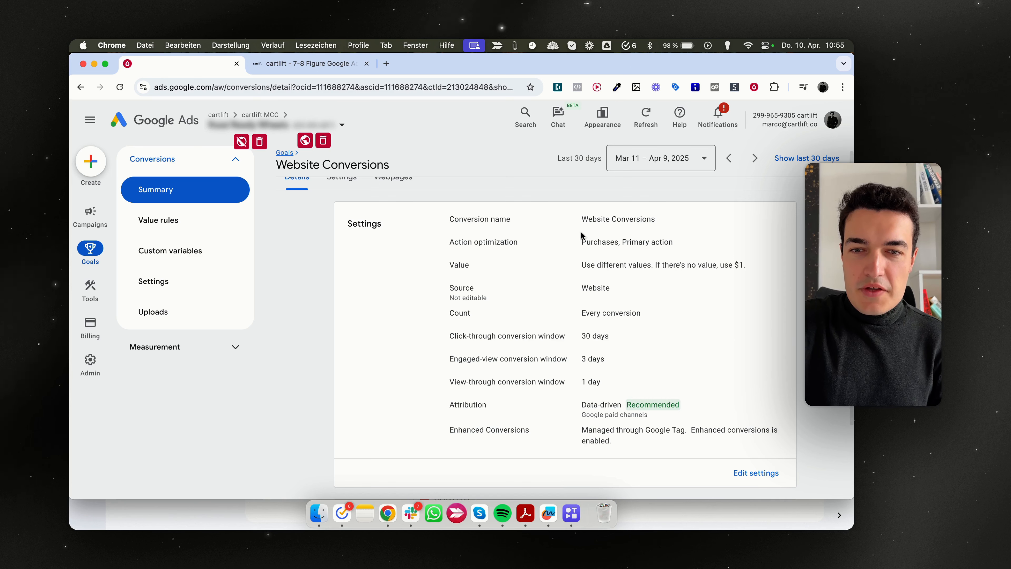
{"action": "left_click_drag", "start_coordinate": [581, 241], "coordinate": [685, 248]}
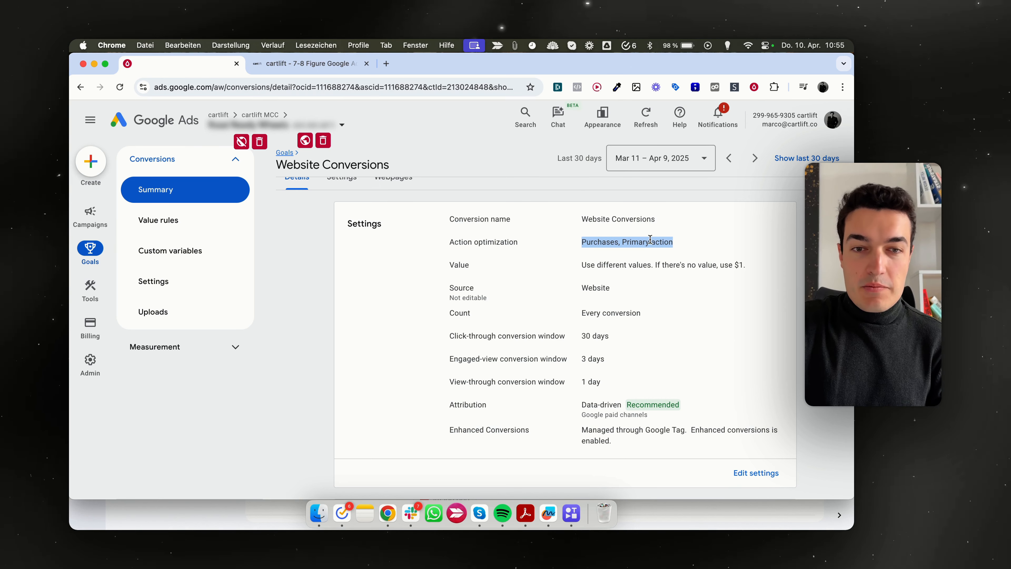
{"action": "scroll", "coordinate": [651, 239], "scroll_direction": "down", "scroll_amount": 1}
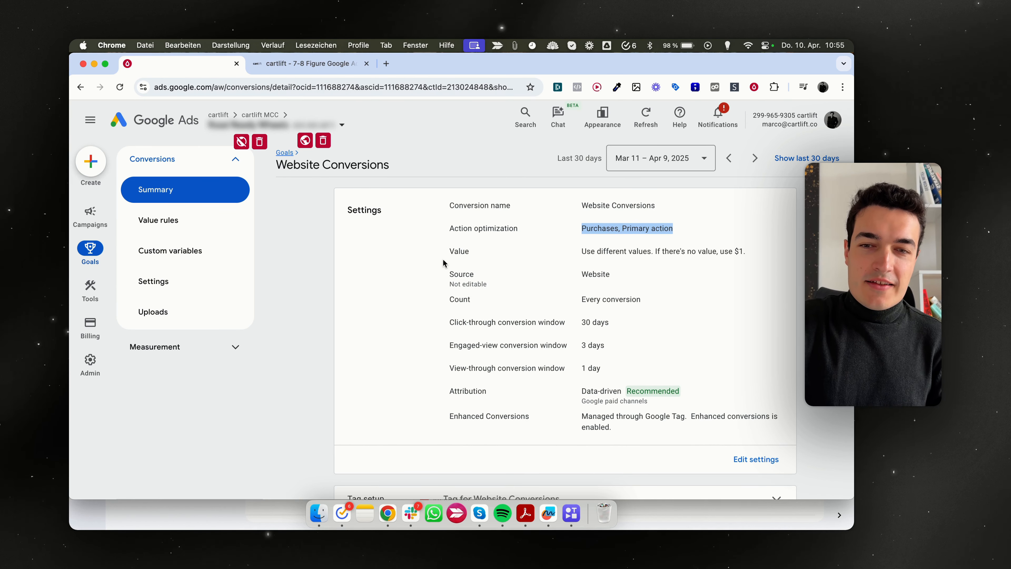
Examine the Value setting of Website Conversions, including its fallback for conversions without a value.
{"action": "left_click_drag", "start_coordinate": [445, 255], "coordinate": [637, 258]}
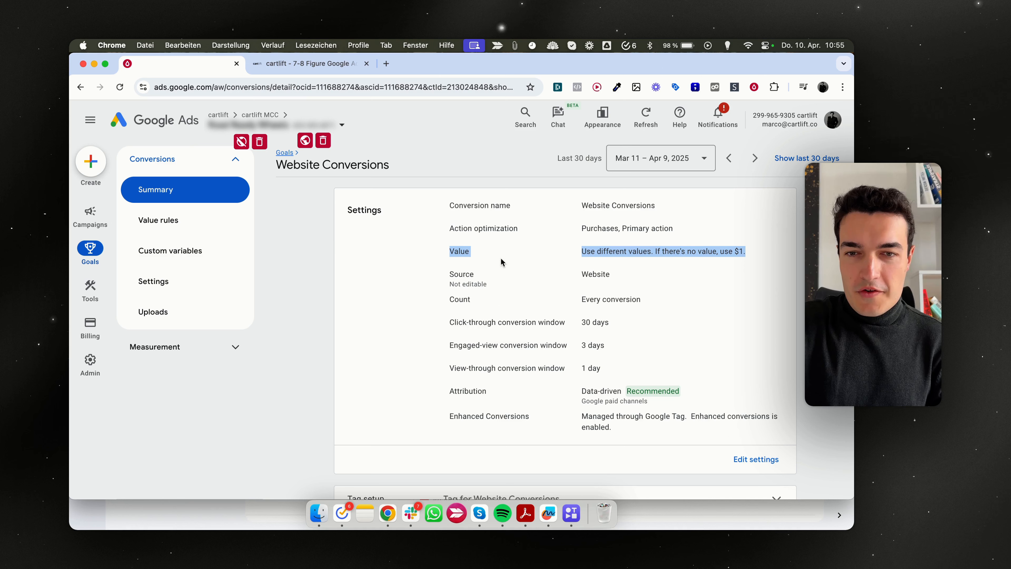
{"action": "left_click", "coordinate": [484, 254]}
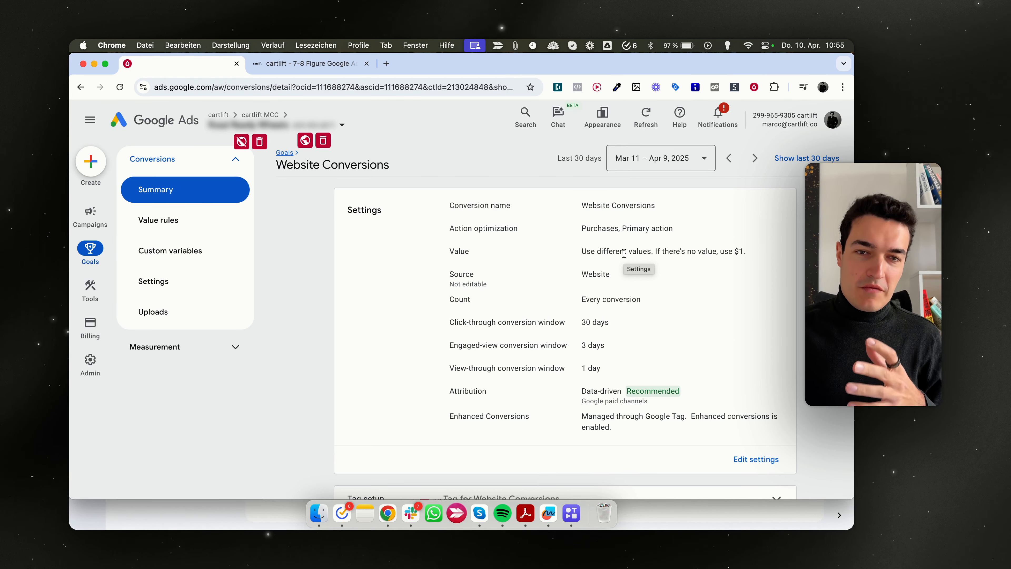
{"action": "left_click_drag", "start_coordinate": [595, 251], "coordinate": [669, 251]}
{"action": "left_click_drag", "start_coordinate": [745, 251], "coordinate": [692, 253]}
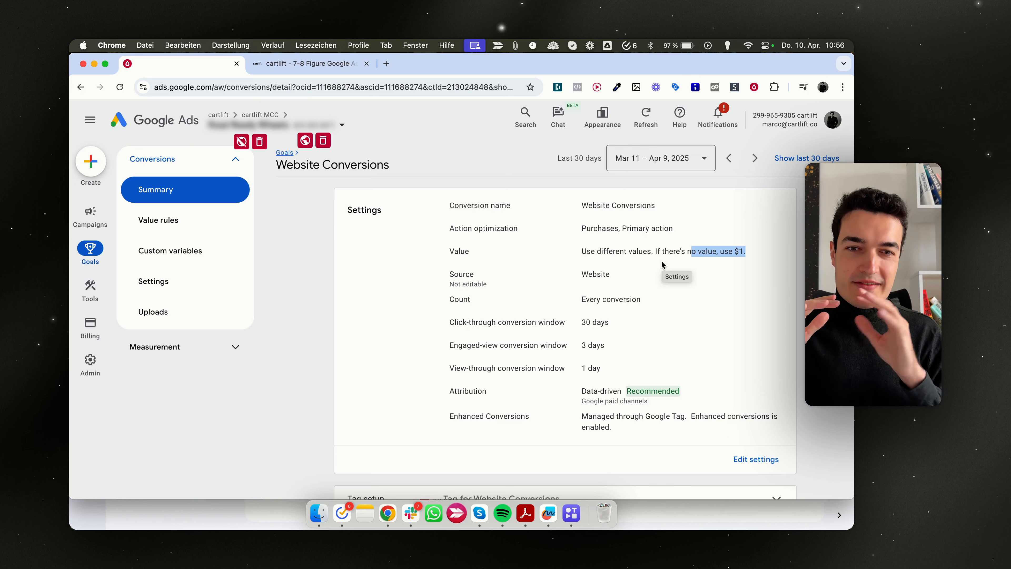
{"action": "triple_click", "coordinate": [660, 249]}
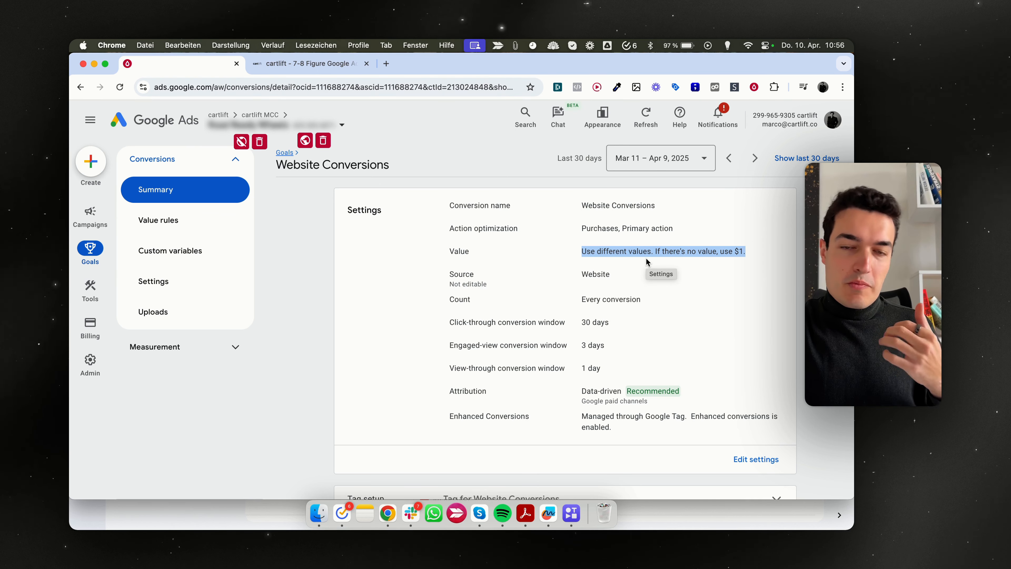
Examine the Count setting of the Website Conversions action.
{"action": "scroll", "coordinate": [630, 261], "scroll_direction": "down", "scroll_amount": 1}
{"action": "scroll", "coordinate": [630, 261], "scroll_direction": "down", "scroll_amount": 1}
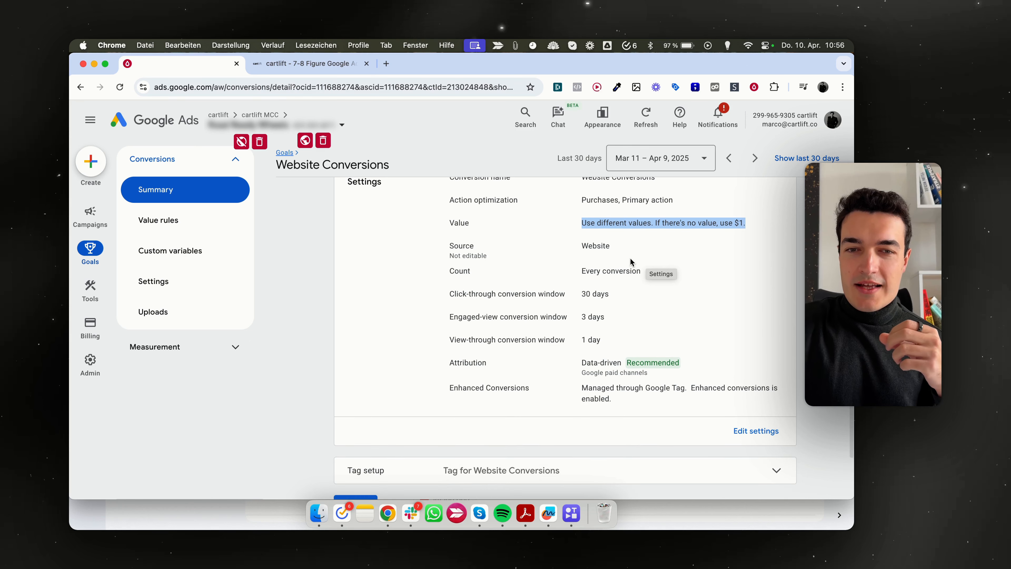
{"action": "left_click", "coordinate": [585, 274]}
{"action": "triple_click", "coordinate": [585, 274]}
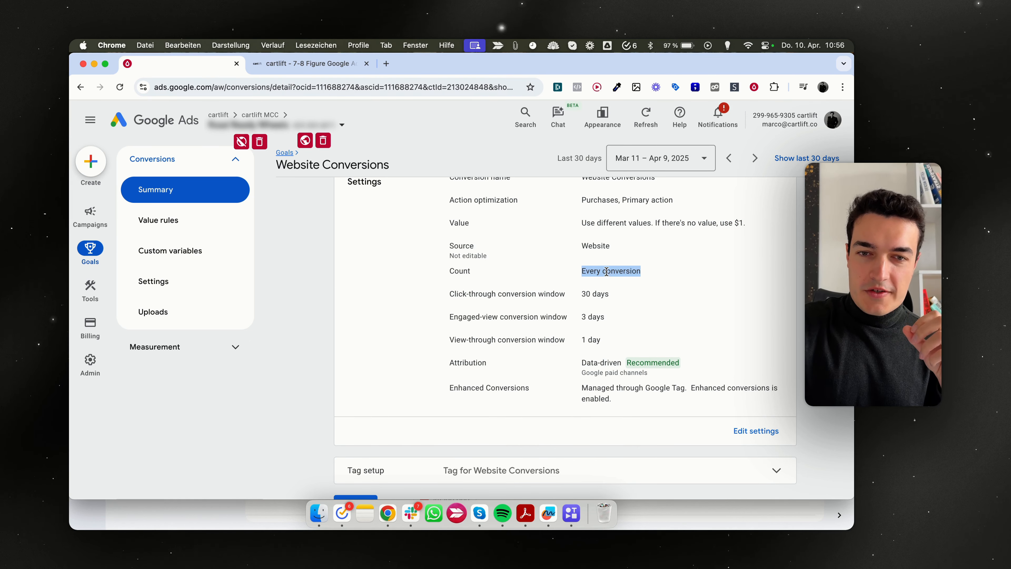
{"action": "triple_click", "coordinate": [593, 272]}
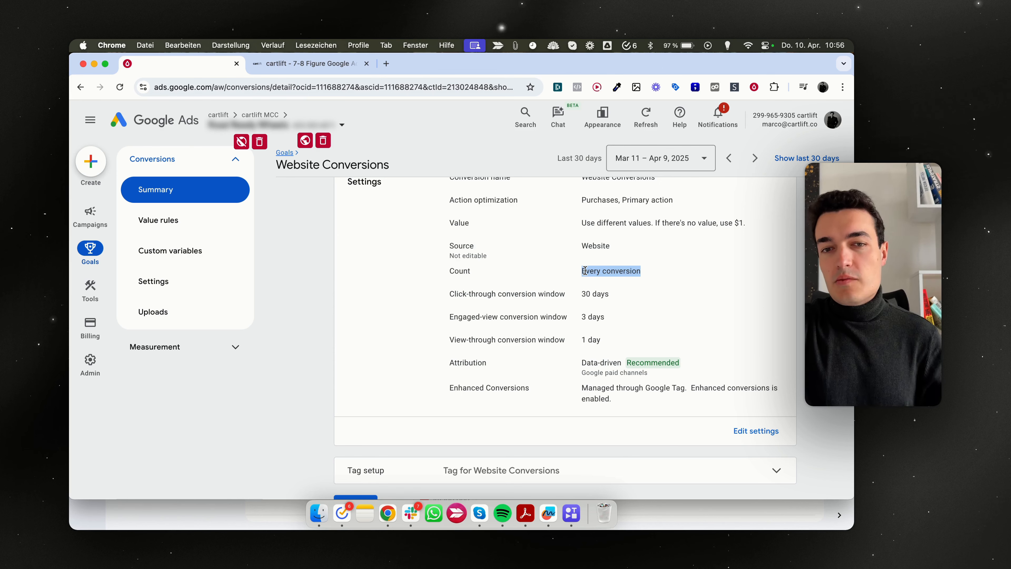
Recheck which counting option is chosen for purchases in the Website Conversions settings.
{"action": "scroll", "coordinate": [585, 271], "scroll_direction": "down", "scroll_amount": 1}
{"action": "scroll", "coordinate": [585, 271], "scroll_direction": "up", "scroll_amount": 2}
{"action": "left_click", "coordinate": [611, 281]}
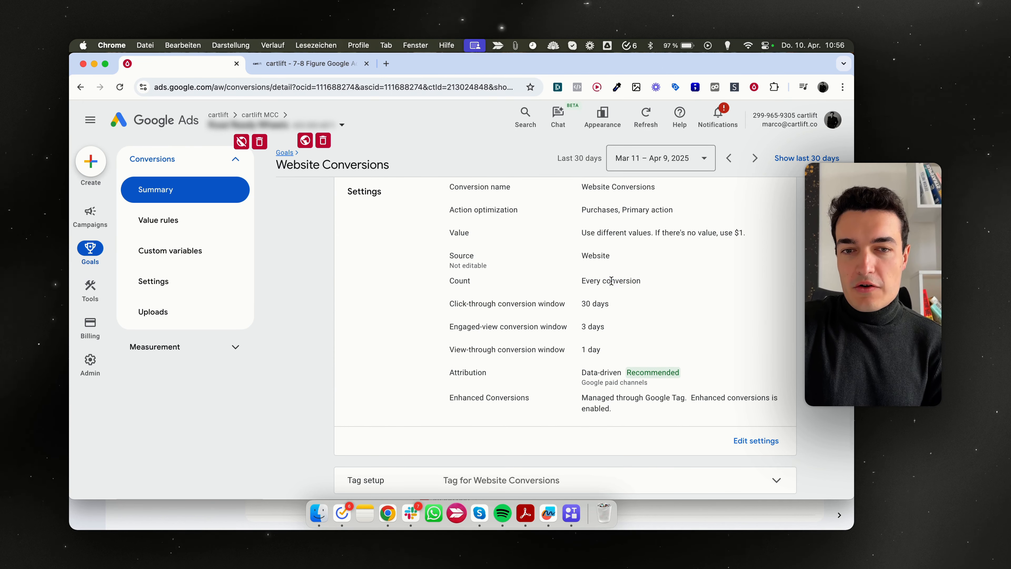
{"action": "triple_click", "coordinate": [611, 281]}
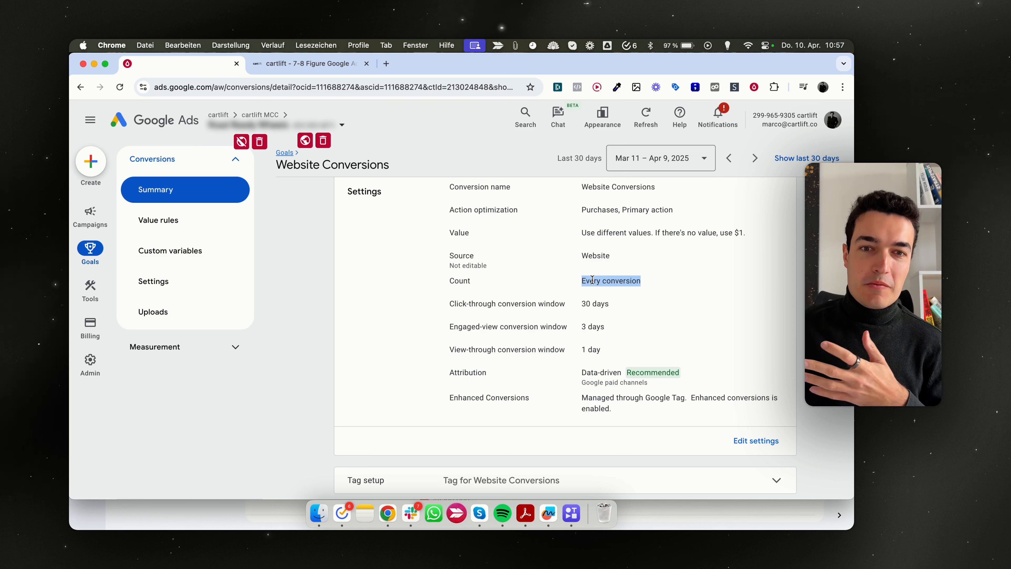
Examine the click-through, engaged-view and view-through conversion windows of the Website Conversions action.
{"action": "scroll", "coordinate": [592, 279], "scroll_direction": "down", "scroll_amount": 1}
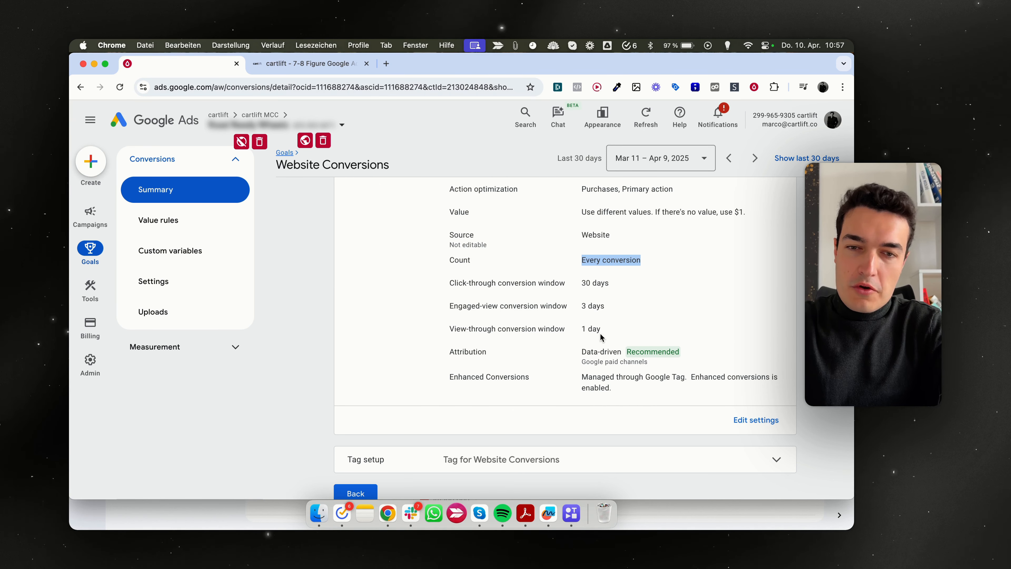
{"action": "left_click_drag", "start_coordinate": [601, 335], "coordinate": [579, 281]}
{"action": "left_click", "coordinate": [579, 281]}
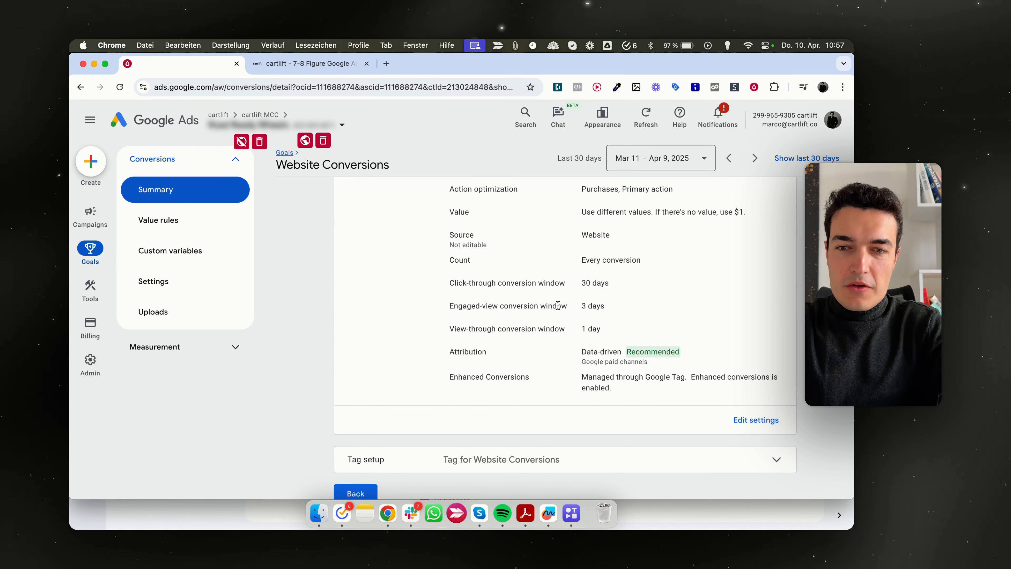
{"action": "left_click_drag", "start_coordinate": [575, 310], "coordinate": [620, 312]}
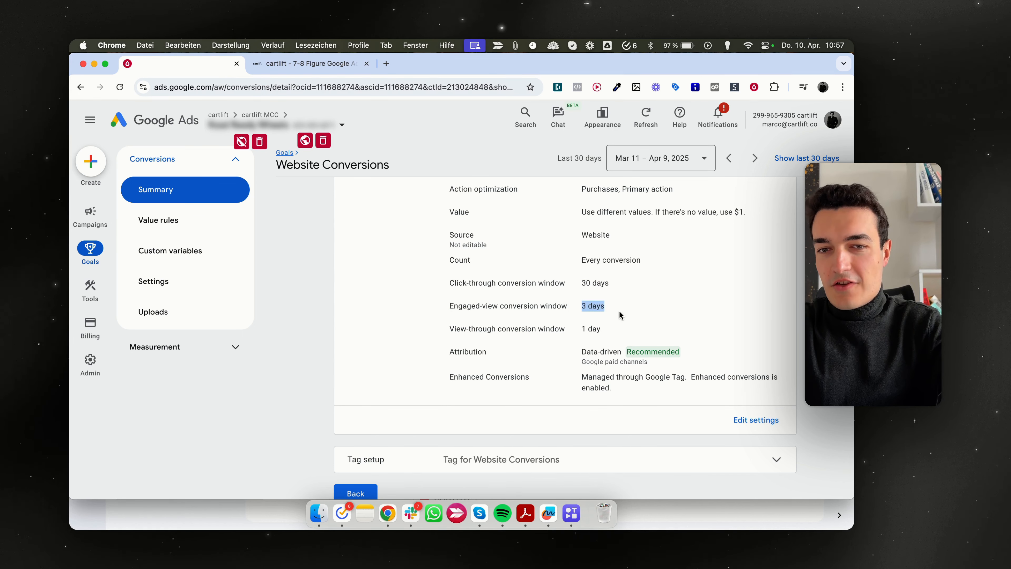
{"action": "triple_click", "coordinate": [591, 304]}
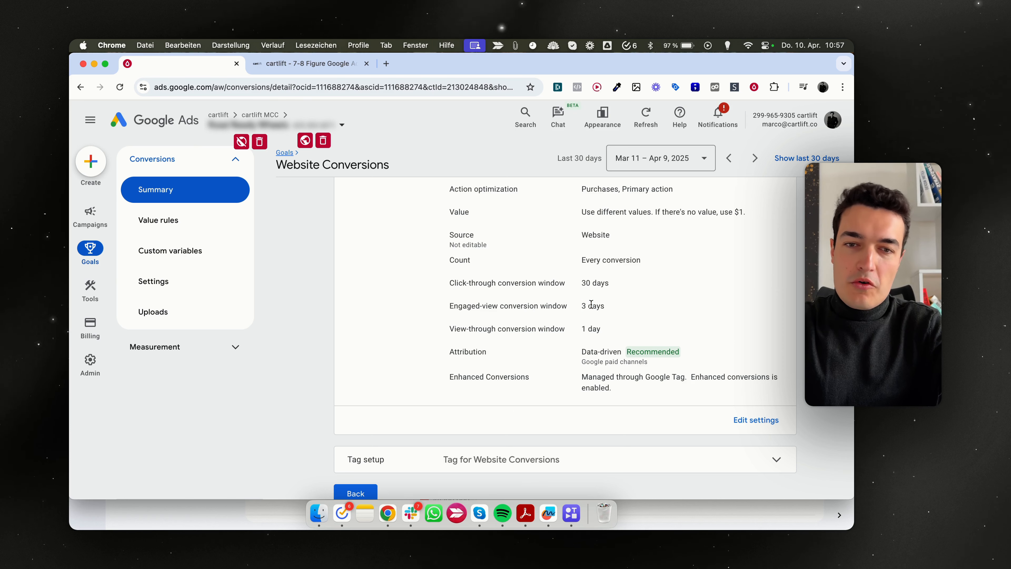
{"action": "triple_click", "coordinate": [585, 284]}
{"action": "left_click", "coordinate": [604, 322]}
{"action": "triple_click", "coordinate": [597, 327]}
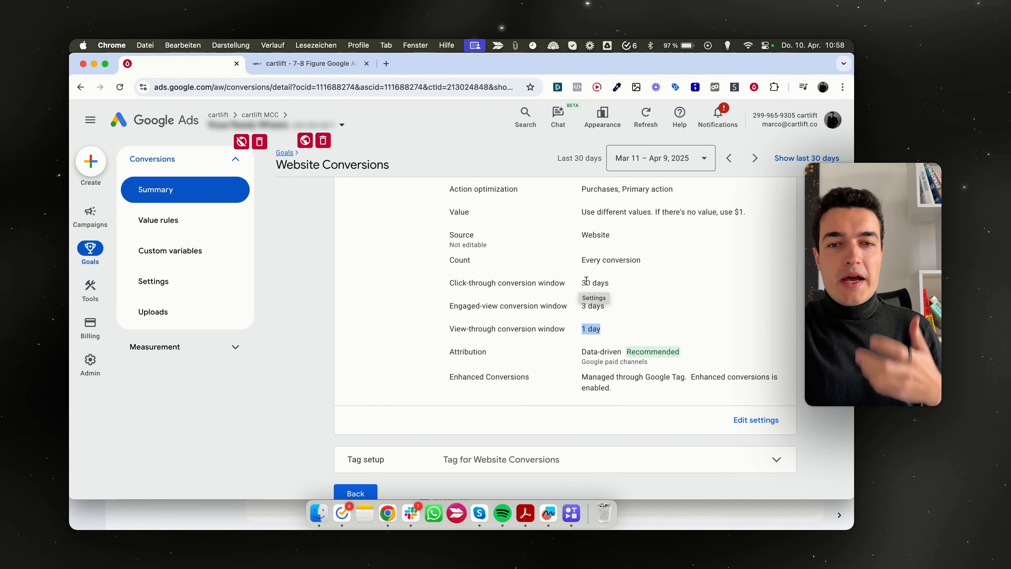
{"action": "triple_click", "coordinate": [584, 281]}
{"action": "scroll", "coordinate": [584, 281], "scroll_direction": "down", "scroll_amount": 2}
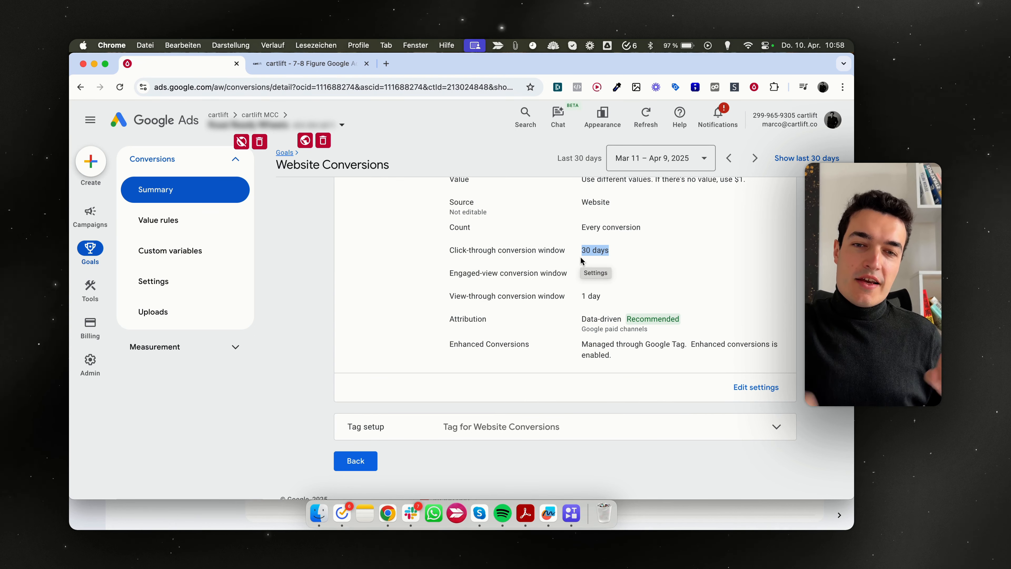
{"action": "triple_click", "coordinate": [462, 271]}
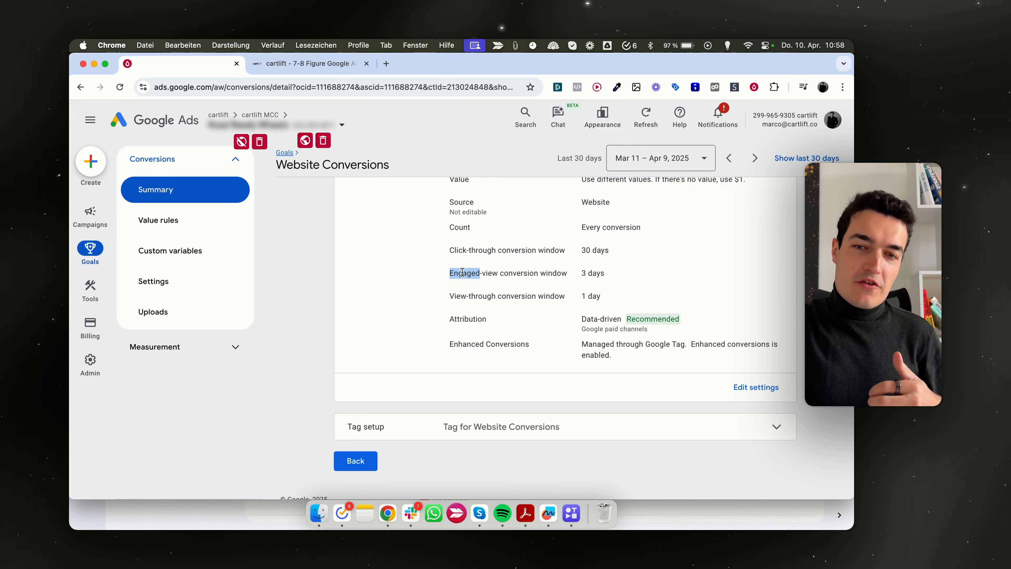
{"action": "left_click", "coordinate": [422, 275]}
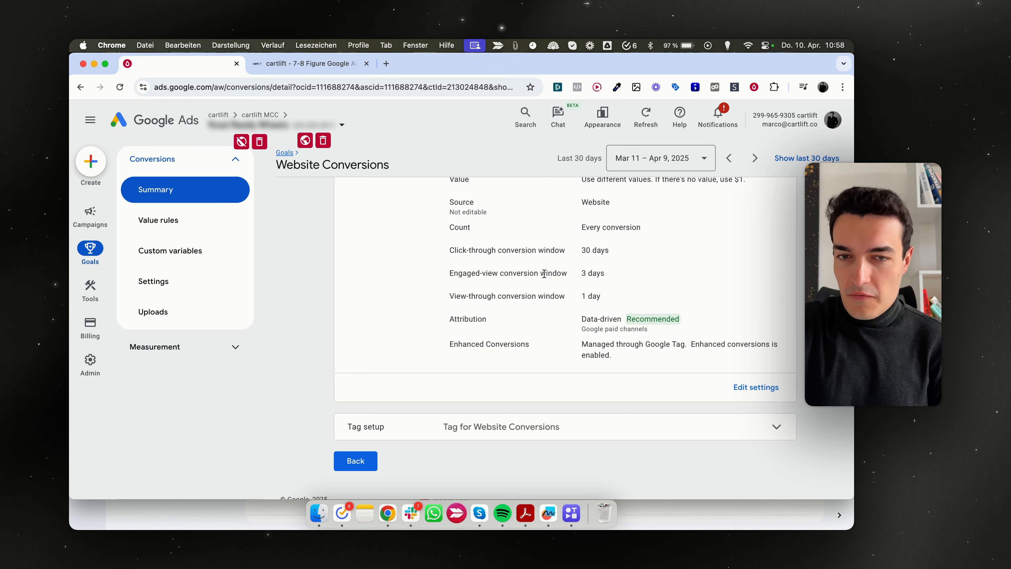
Examine the Attribution model of the Website Conversions action and the channels it covers.
{"action": "scroll", "coordinate": [425, 345], "scroll_direction": "down", "scroll_amount": 1}
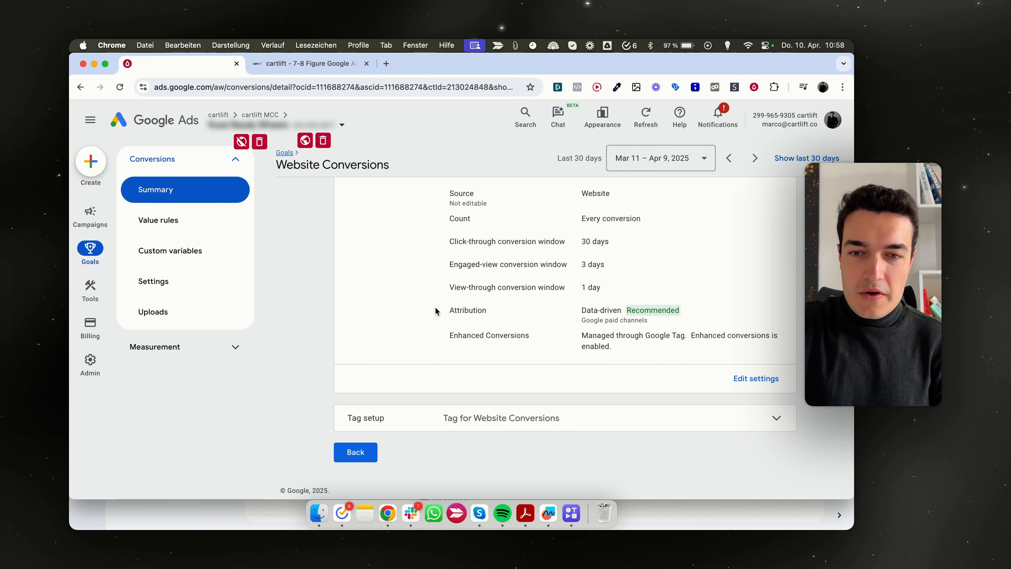
{"action": "left_click_drag", "start_coordinate": [435, 311], "coordinate": [596, 349]}
{"action": "left_click", "coordinate": [539, 341]}
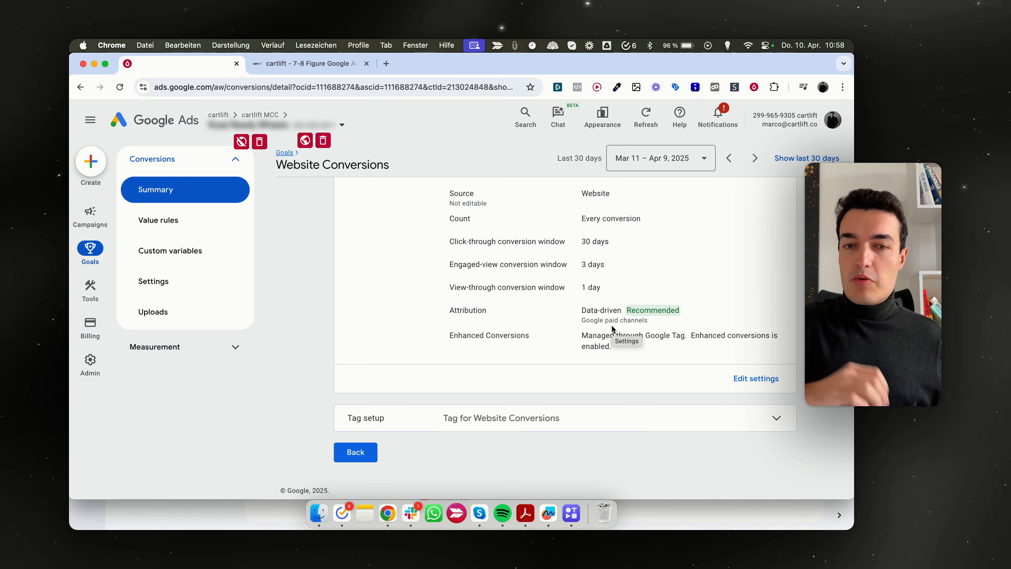
{"action": "triple_click", "coordinate": [657, 321]}
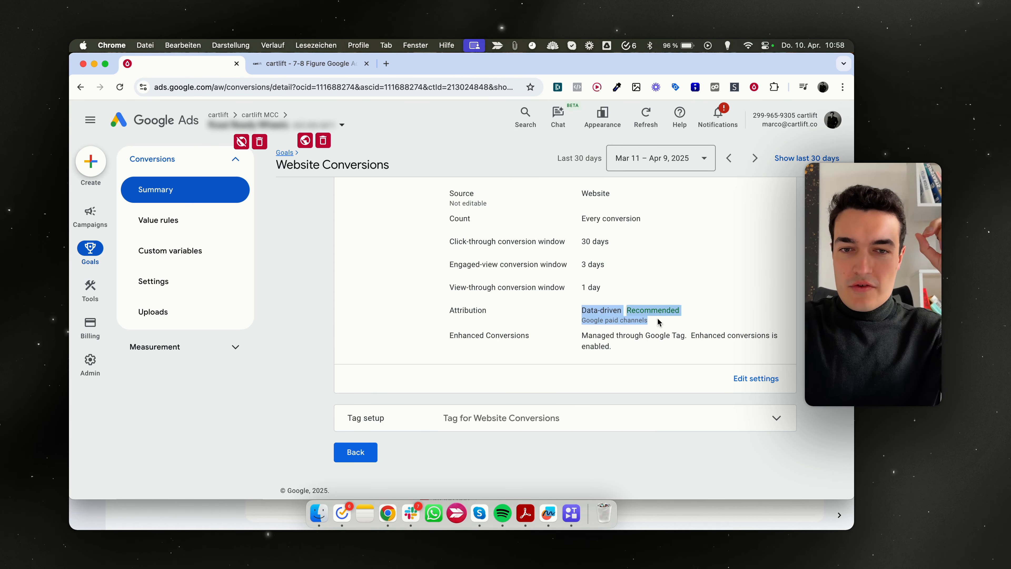
{"action": "left_click", "coordinate": [668, 325]}
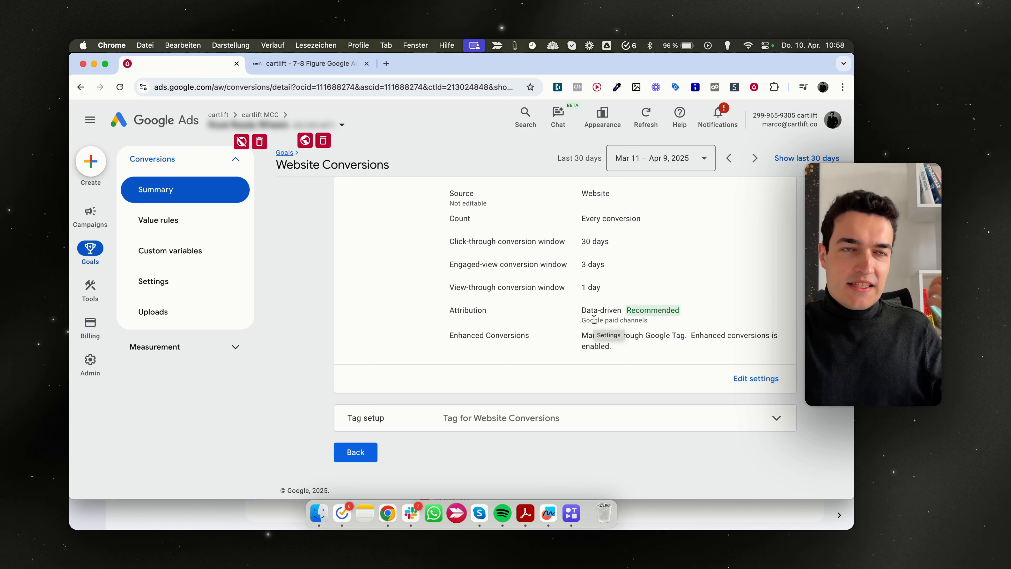
{"action": "left_click_drag", "start_coordinate": [580, 314], "coordinate": [660, 325]}
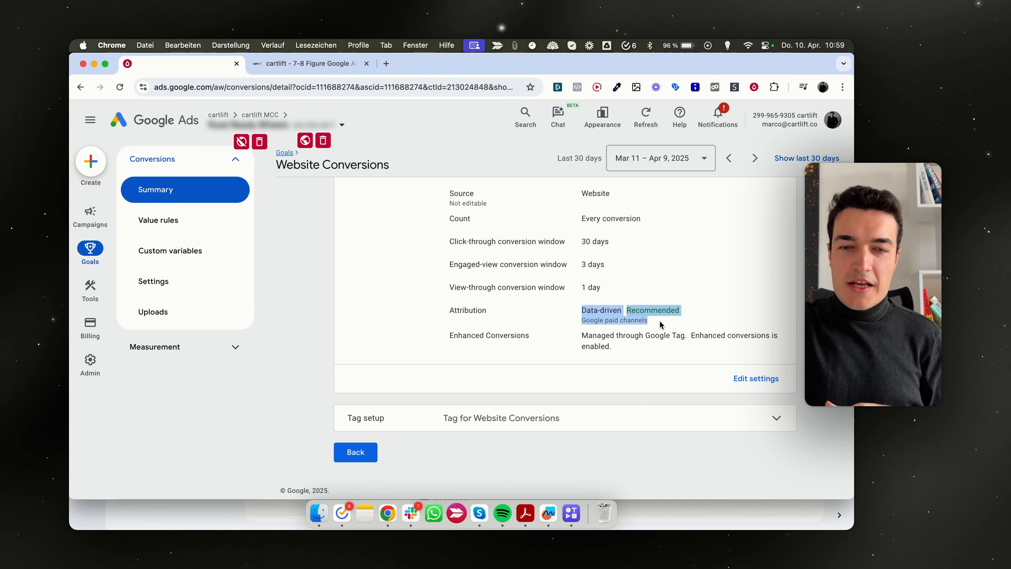
{"action": "left_click", "coordinate": [666, 325]}
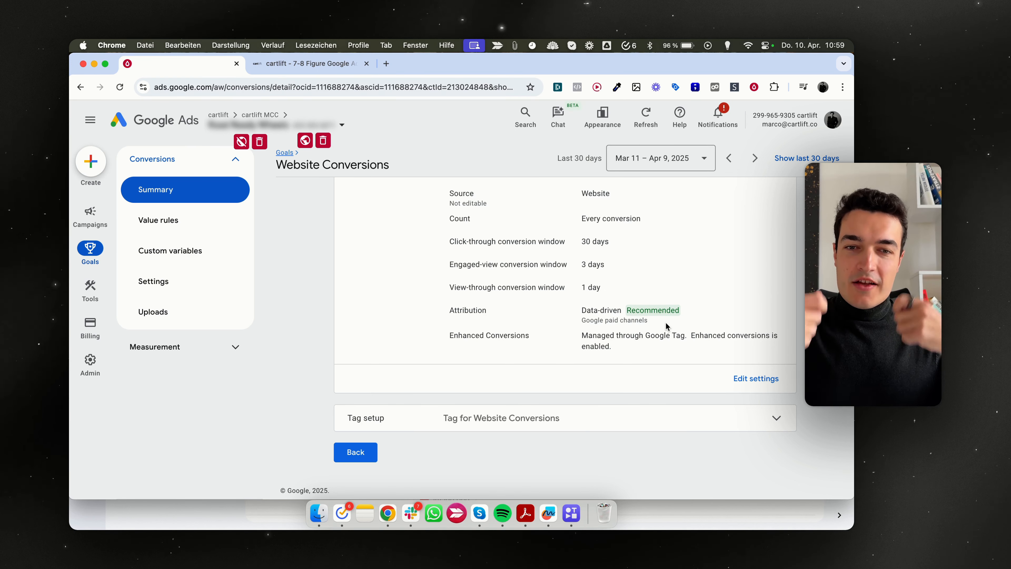
{"action": "left_click_drag", "start_coordinate": [585, 304], "coordinate": [673, 337]}
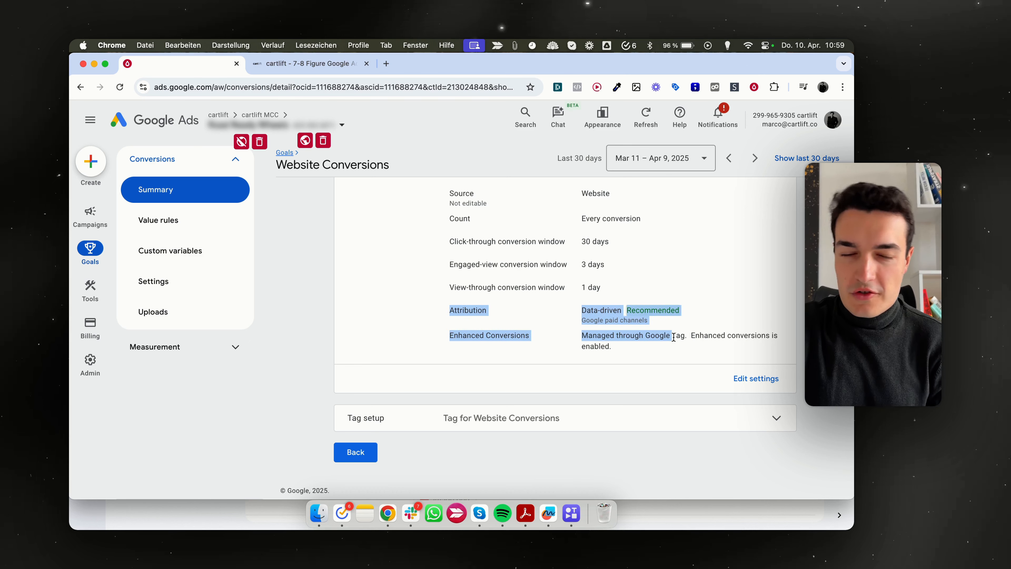
{"action": "right_click", "coordinate": [679, 318]}
{"action": "left_click", "coordinate": [688, 333]}
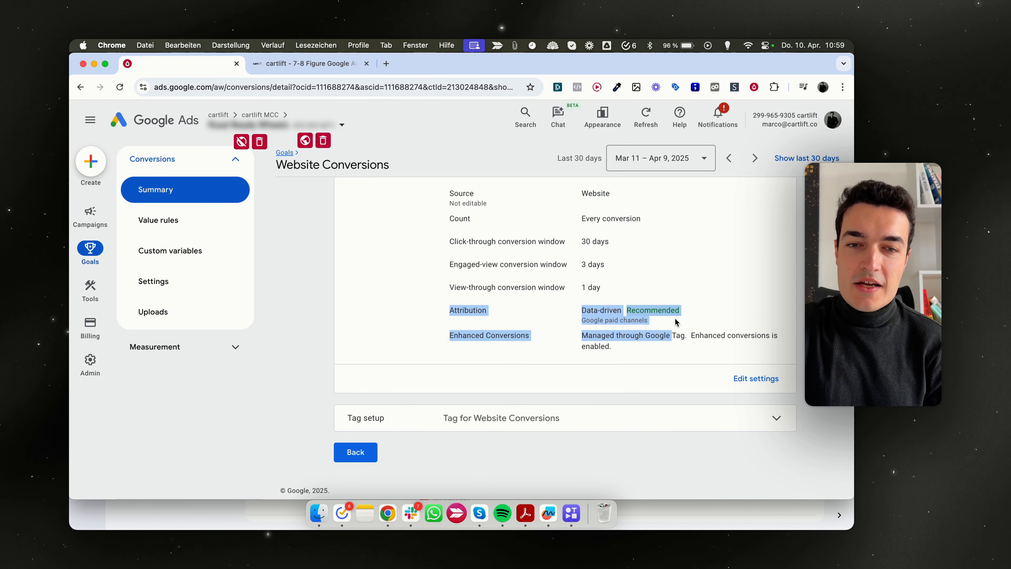
{"action": "left_click", "coordinate": [645, 311]}
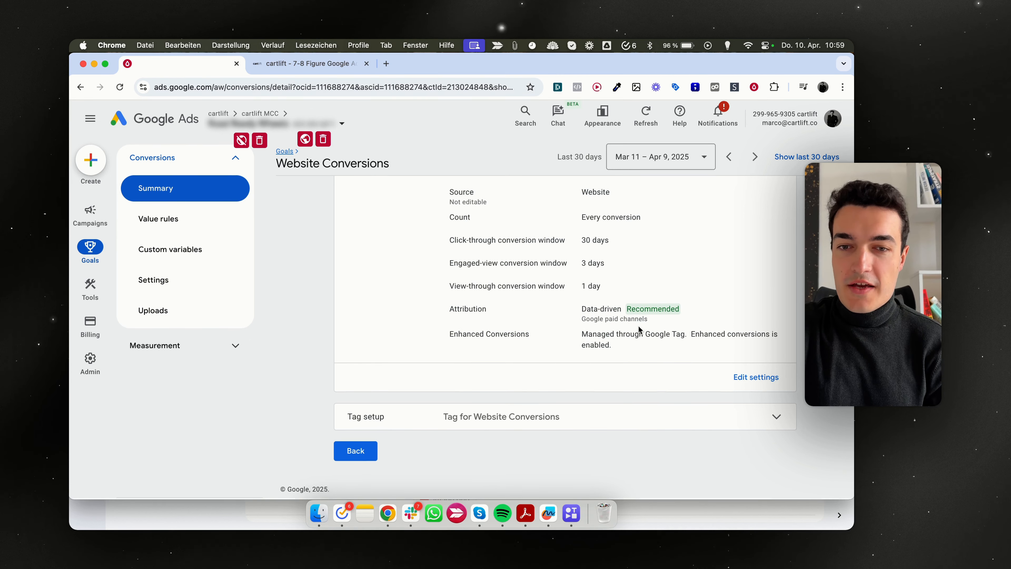
Check the Enhanced Conversions status of the Website Conversions action and how it is managed.
{"action": "left_click_drag", "start_coordinate": [577, 333], "coordinate": [654, 350]}
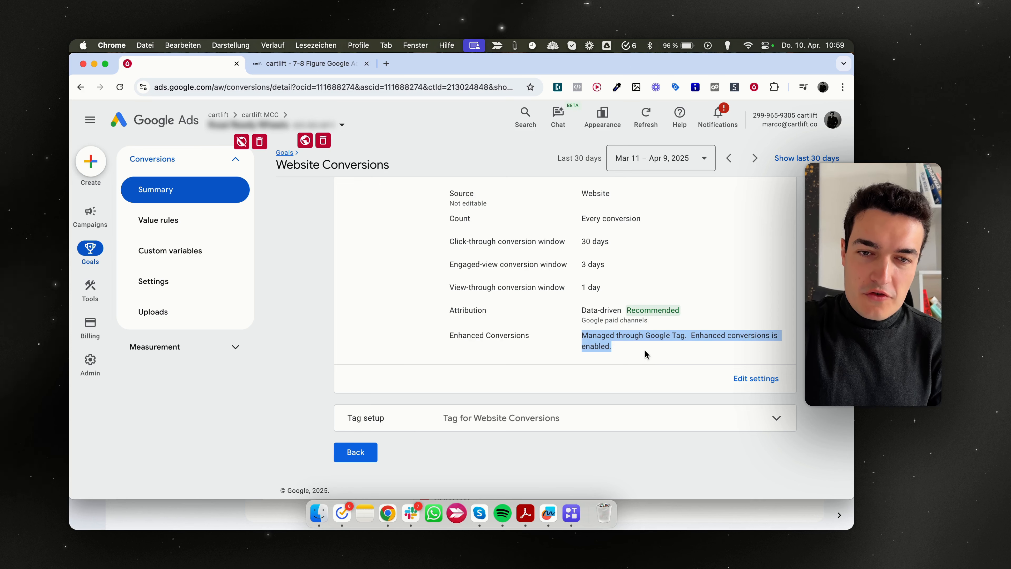
{"action": "left_click", "coordinate": [644, 350]}
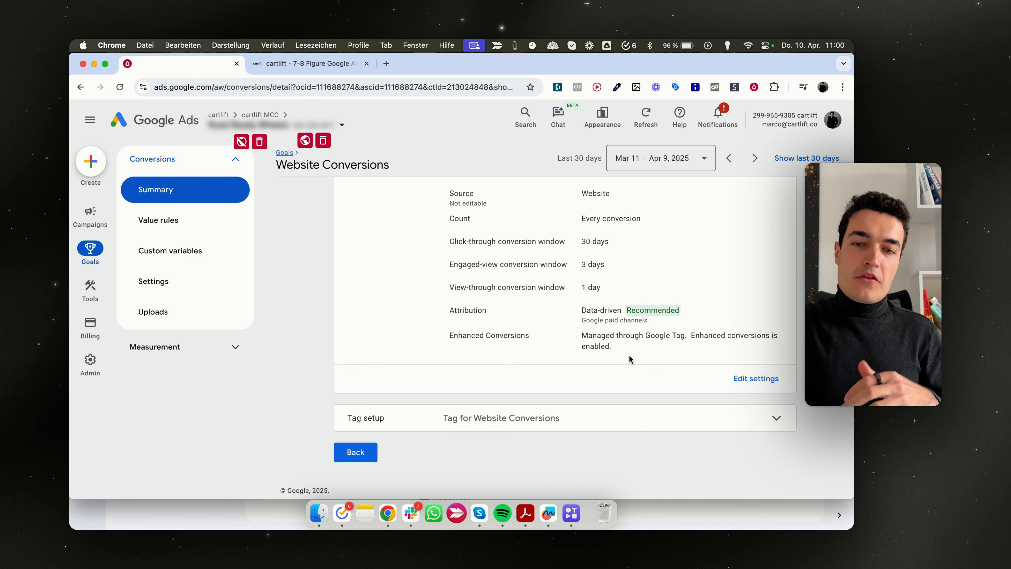
{"action": "left_click_drag", "start_coordinate": [448, 334], "coordinate": [701, 348]}
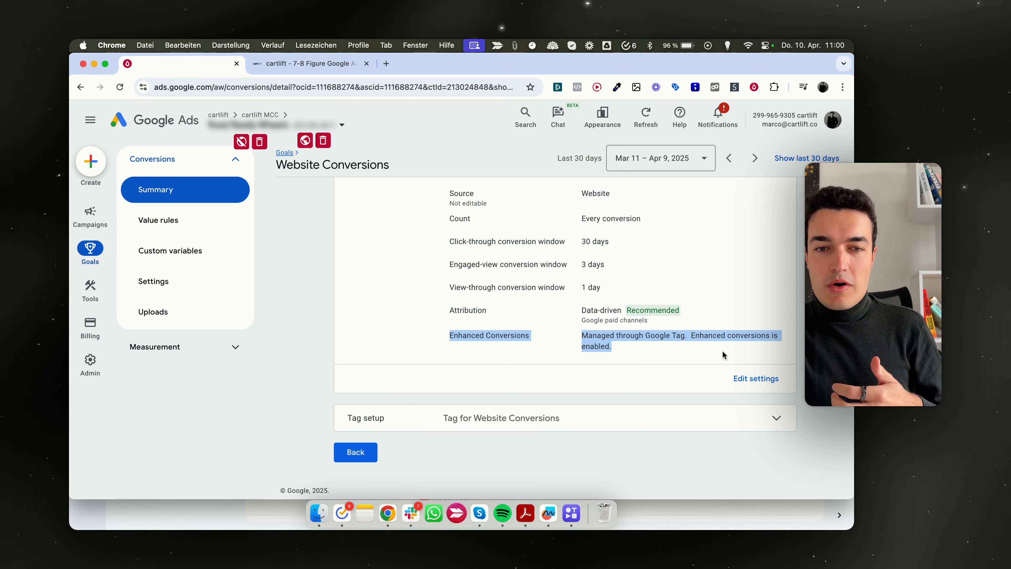
{"action": "left_click", "coordinate": [693, 338]}
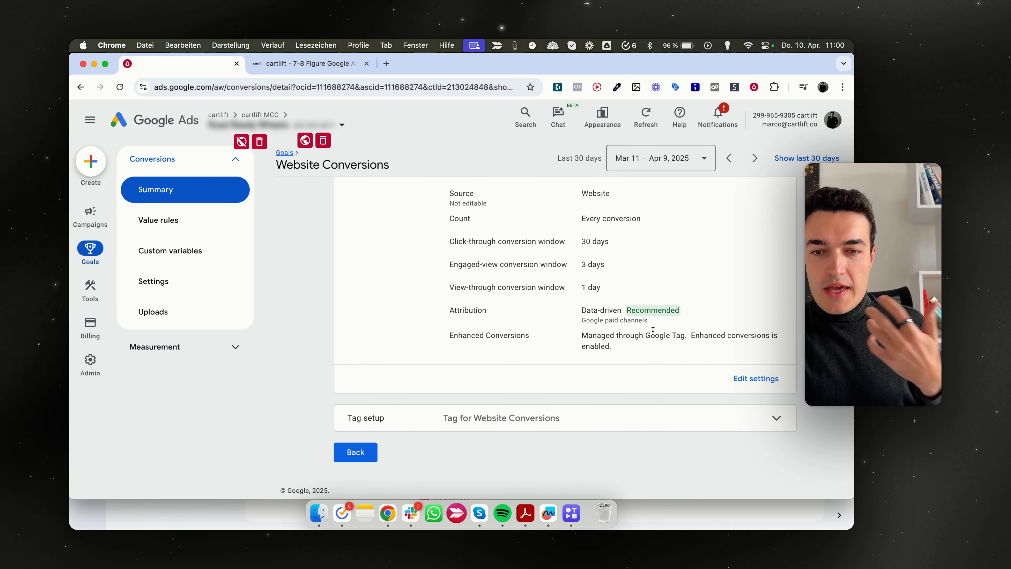
Expand the tag setup for Website Conversions to view its installation options, and compare with the Enhanced Conversions entry.
{"action": "left_click", "coordinate": [565, 422]}
{"action": "scroll", "coordinate": [515, 318], "scroll_direction": "down", "scroll_amount": 3}
{"action": "scroll", "coordinate": [515, 296], "scroll_direction": "up", "scroll_amount": 2}
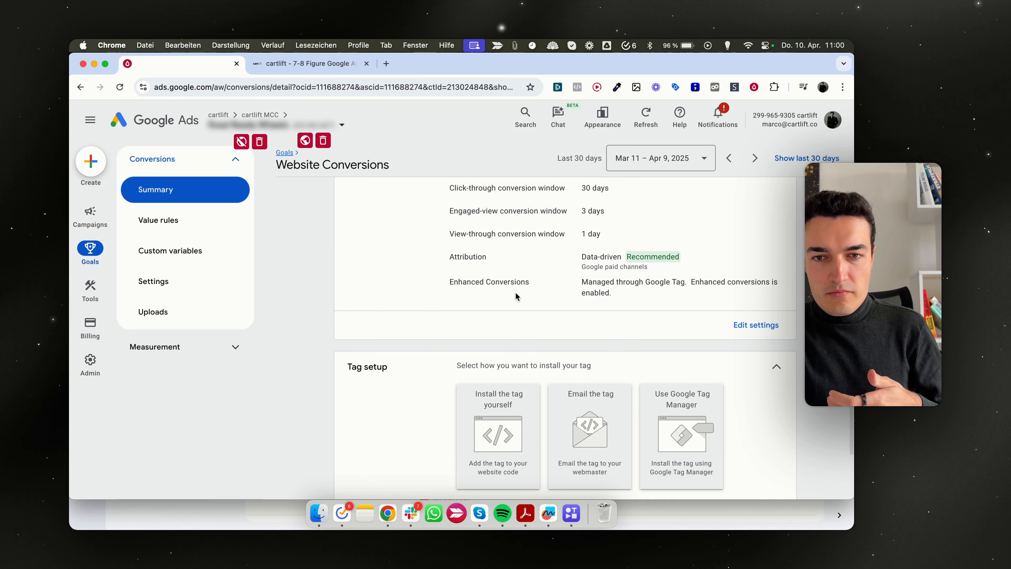
{"action": "triple_click", "coordinate": [562, 278]}
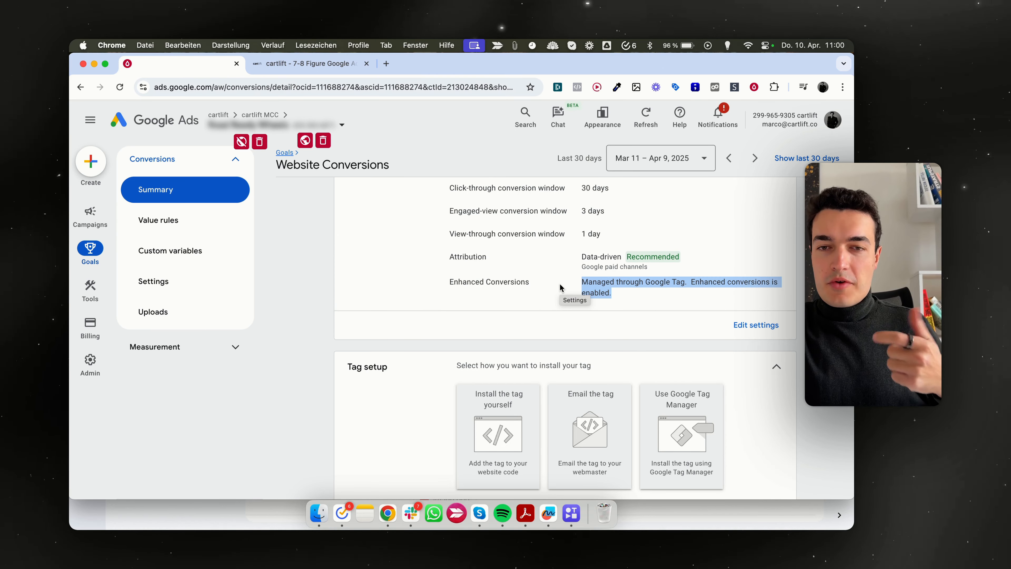
{"action": "left_click", "coordinate": [560, 286]}
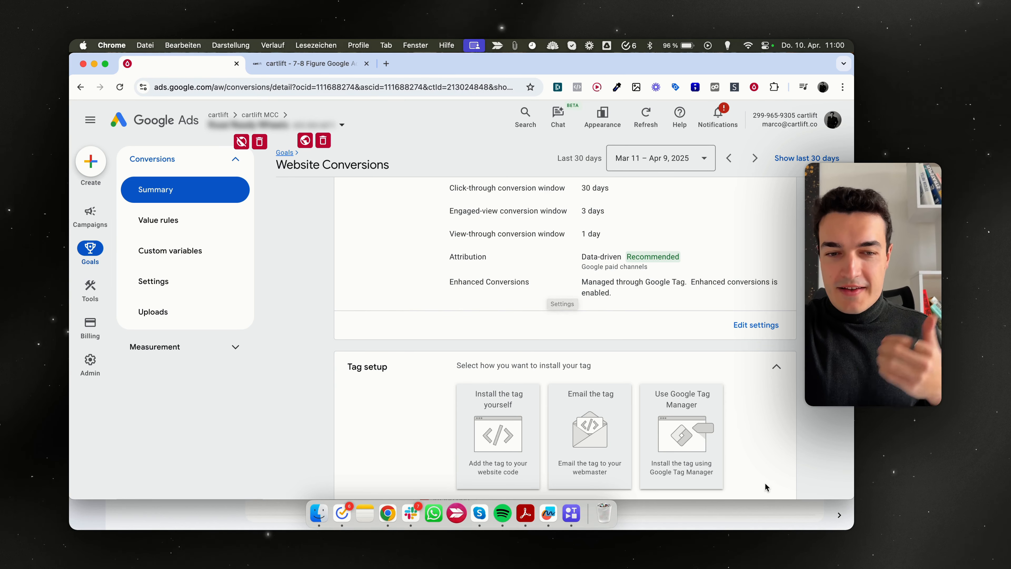
Review the full Website Conversions settings once more, from the conversion name through to the tag setup.
{"action": "left_click", "coordinate": [813, 519]}
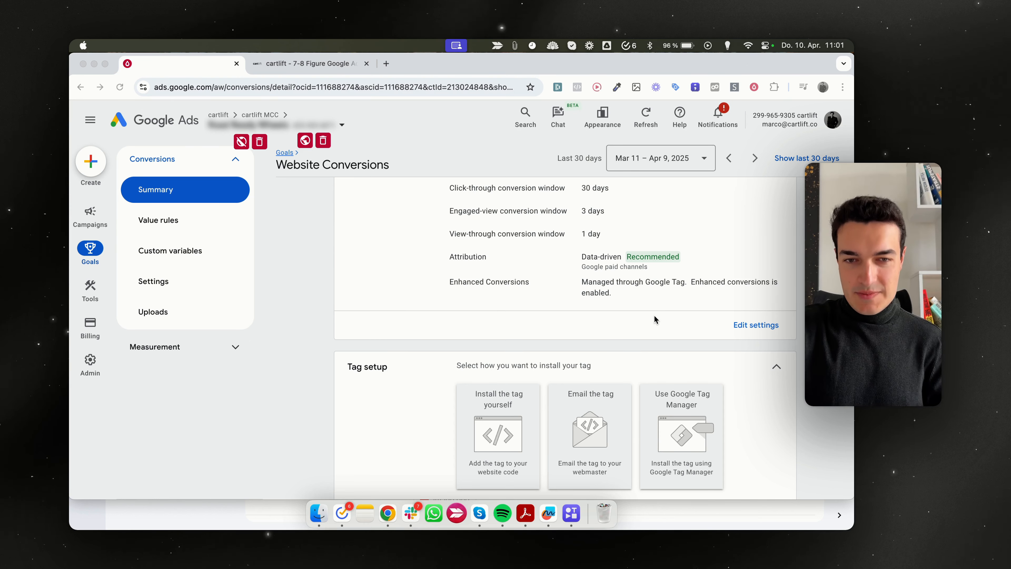
{"action": "scroll", "coordinate": [568, 304], "scroll_direction": "up", "scroll_amount": 4}
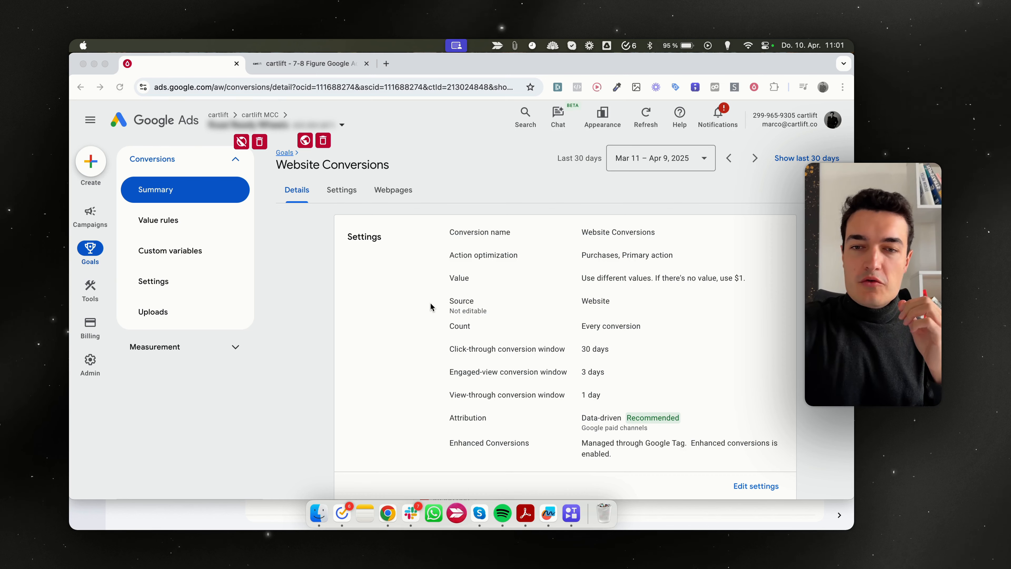
{"action": "scroll", "coordinate": [432, 304], "scroll_direction": "down", "scroll_amount": 3}
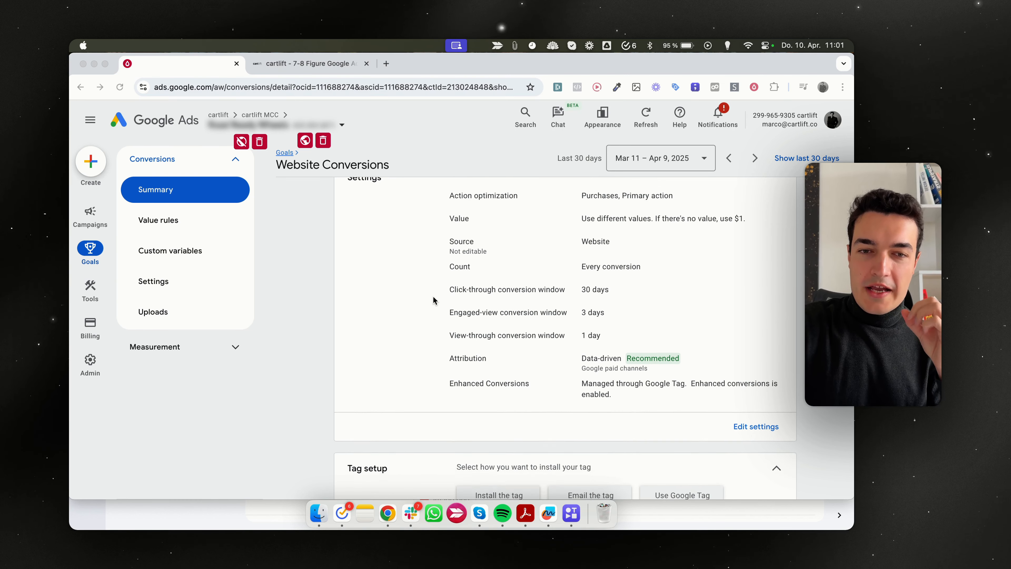
{"action": "scroll", "coordinate": [433, 300], "scroll_direction": "down", "scroll_amount": 1}
{"action": "scroll", "coordinate": [433, 300], "scroll_direction": "down", "scroll_amount": 1}
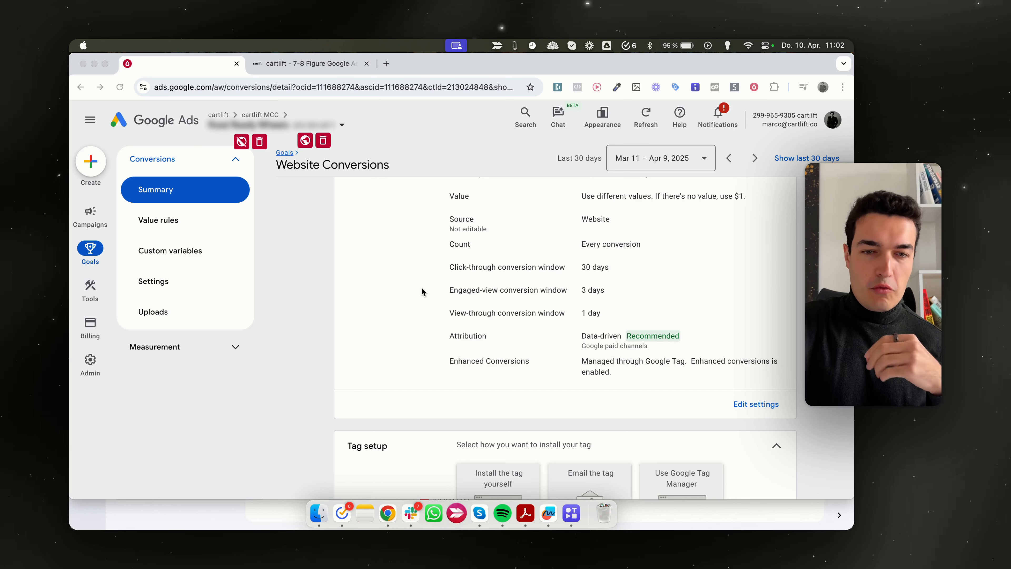
{"action": "scroll", "coordinate": [422, 288], "scroll_direction": "down", "scroll_amount": 2}
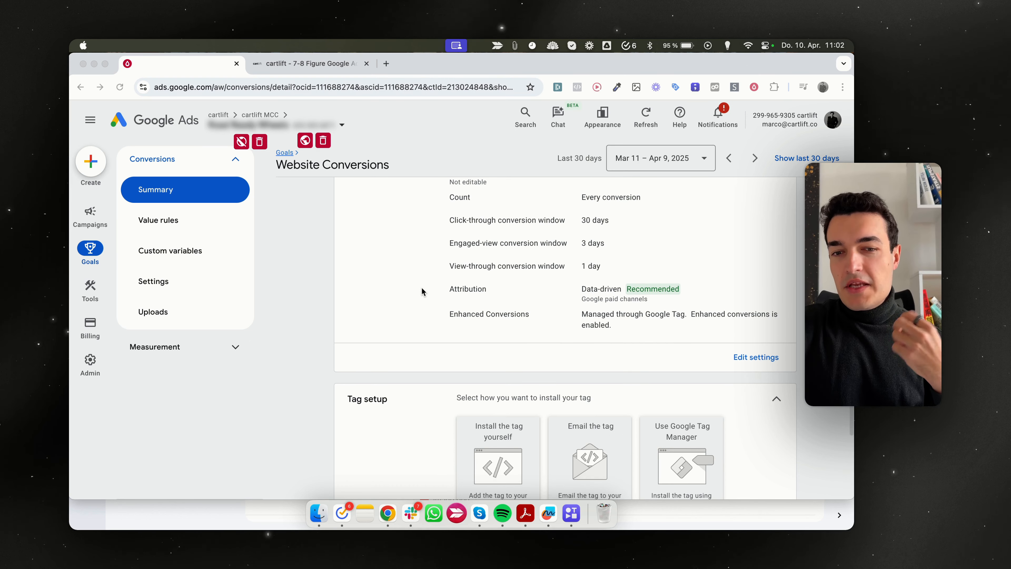
{"action": "scroll", "coordinate": [422, 291], "scroll_direction": "down", "scroll_amount": 1}
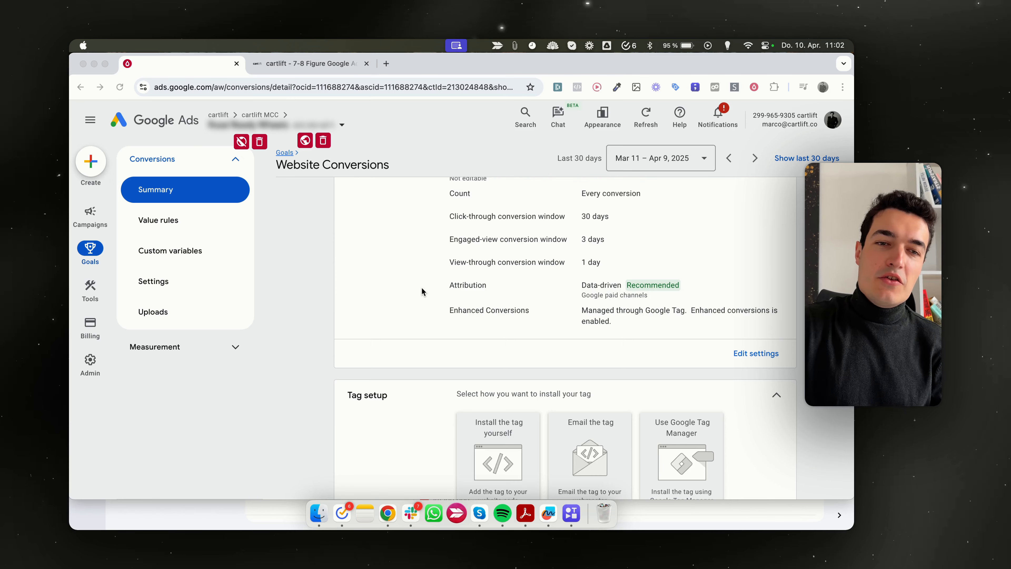
{"action": "scroll", "coordinate": [422, 289], "scroll_direction": "up", "scroll_amount": 3}
{"action": "scroll", "coordinate": [422, 291], "scroll_direction": "up", "scroll_amount": 1}
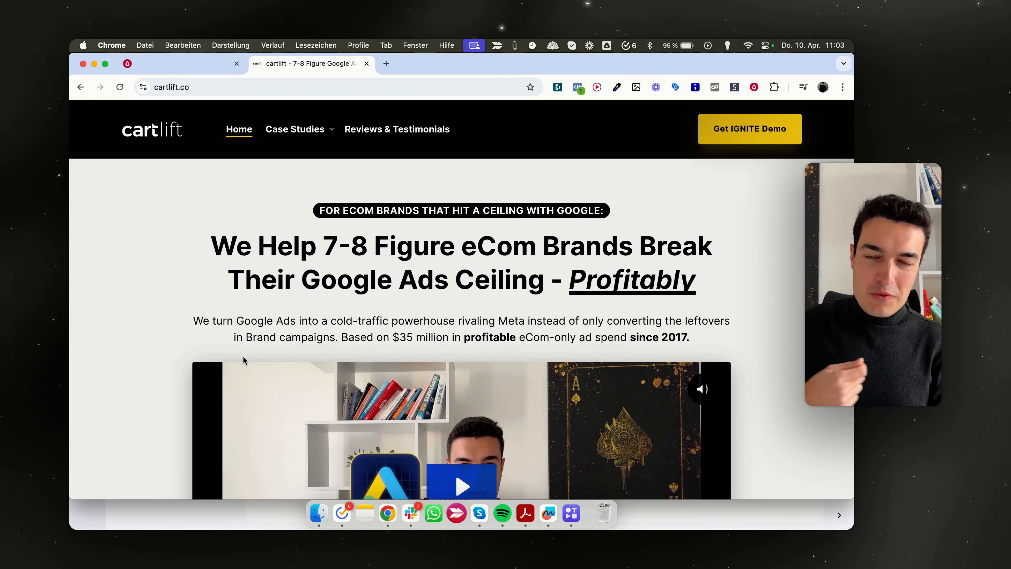
Switch to the cartlift website and skim its home page, including the IGNITE Framework section.
{"action": "scroll", "coordinate": [163, 293], "scroll_direction": "down", "scroll_amount": 15}
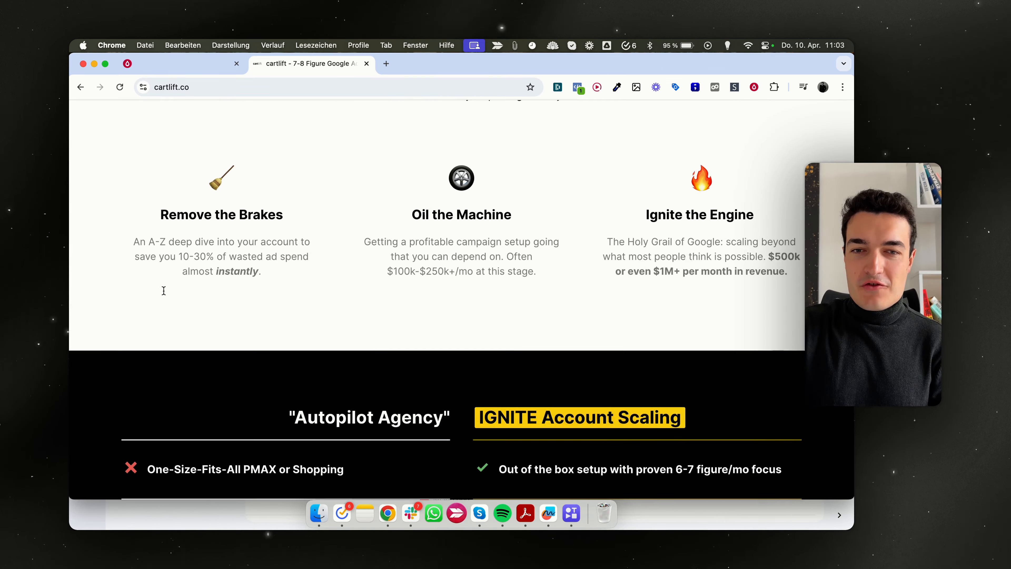
{"action": "scroll", "coordinate": [163, 291], "scroll_direction": "down", "scroll_amount": 15}
{"action": "scroll", "coordinate": [163, 290], "scroll_direction": "up", "scroll_amount": 20}
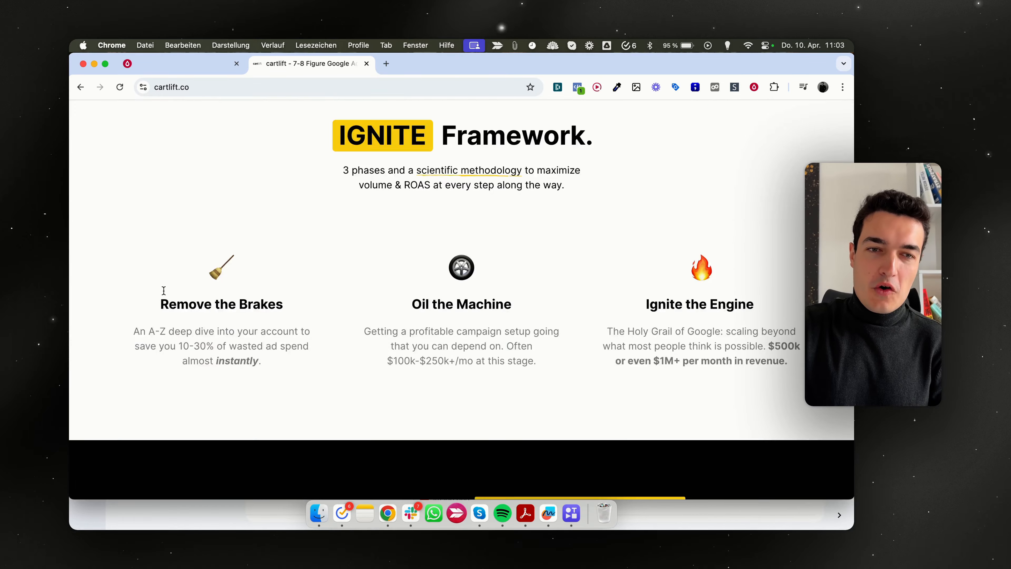
{"action": "scroll", "coordinate": [163, 290], "scroll_direction": "up", "scroll_amount": 10}
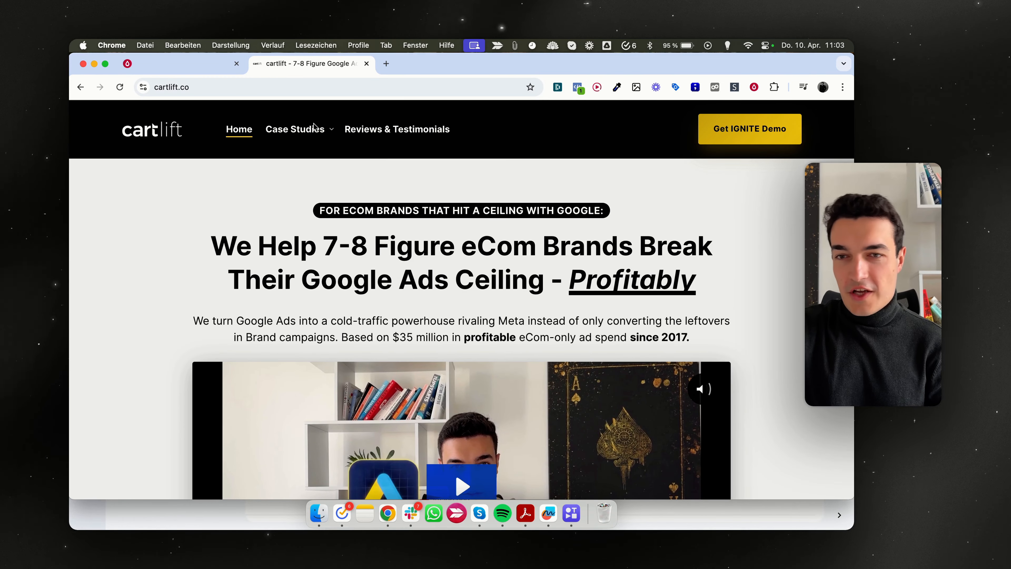
Open the Reviews & Testimonials page of the cartlift website and skim the customer reviews.
{"action": "mouse_move", "coordinate": [314, 127]}
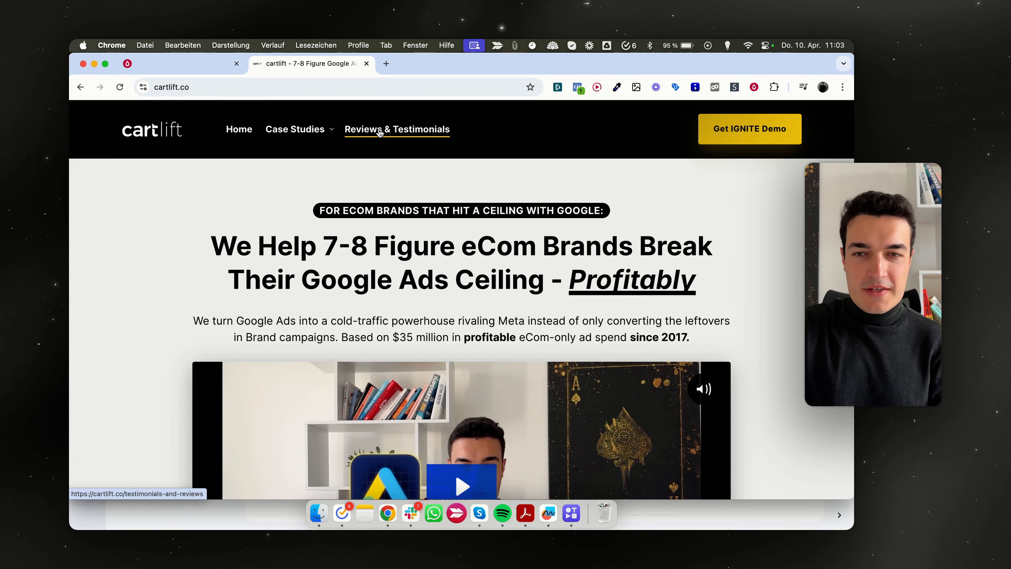
{"action": "left_click", "coordinate": [382, 131]}
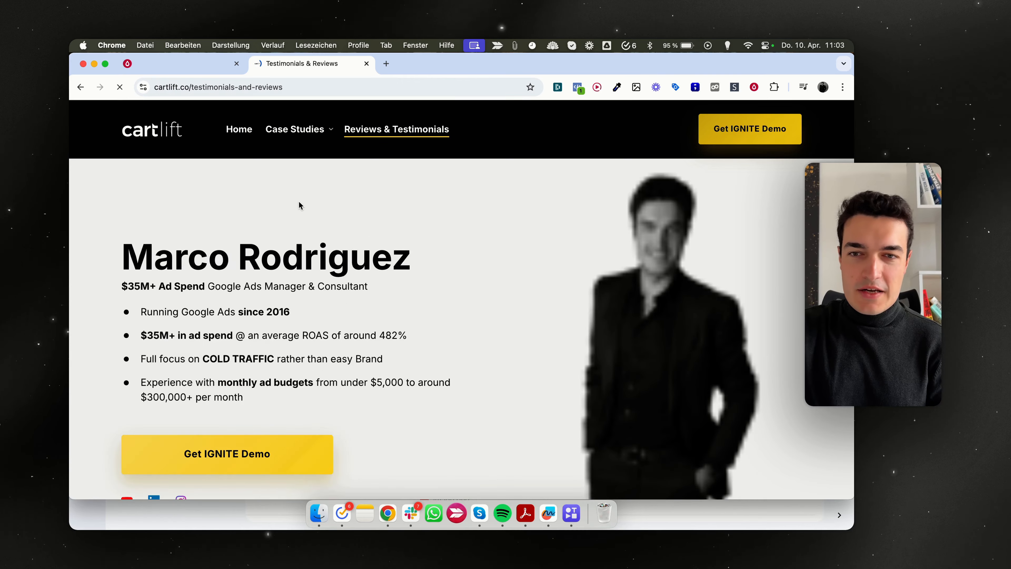
{"action": "scroll", "coordinate": [299, 205], "scroll_direction": "down", "scroll_amount": 20}
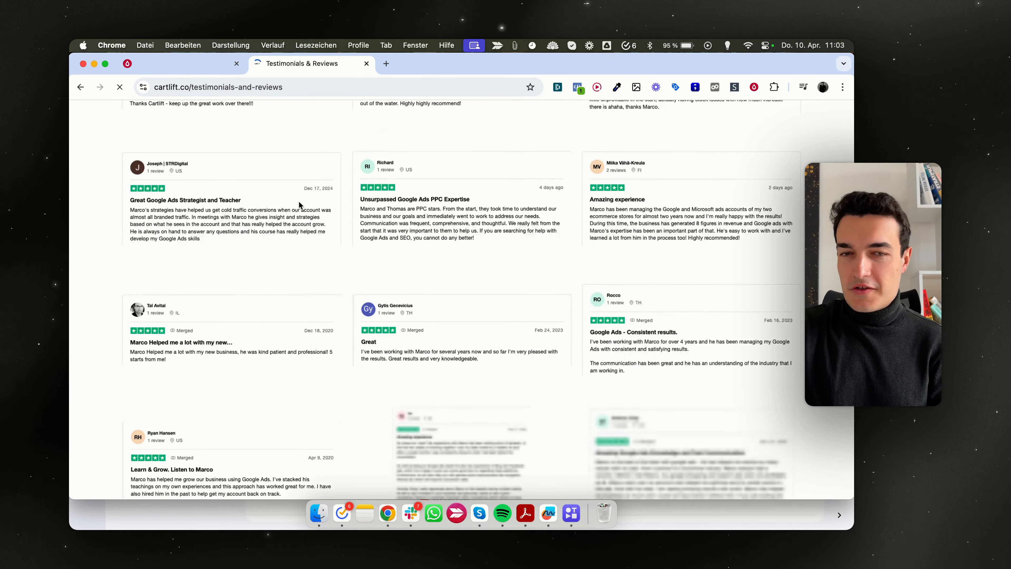
{"action": "scroll", "coordinate": [299, 205], "scroll_direction": "up", "scroll_amount": 20}
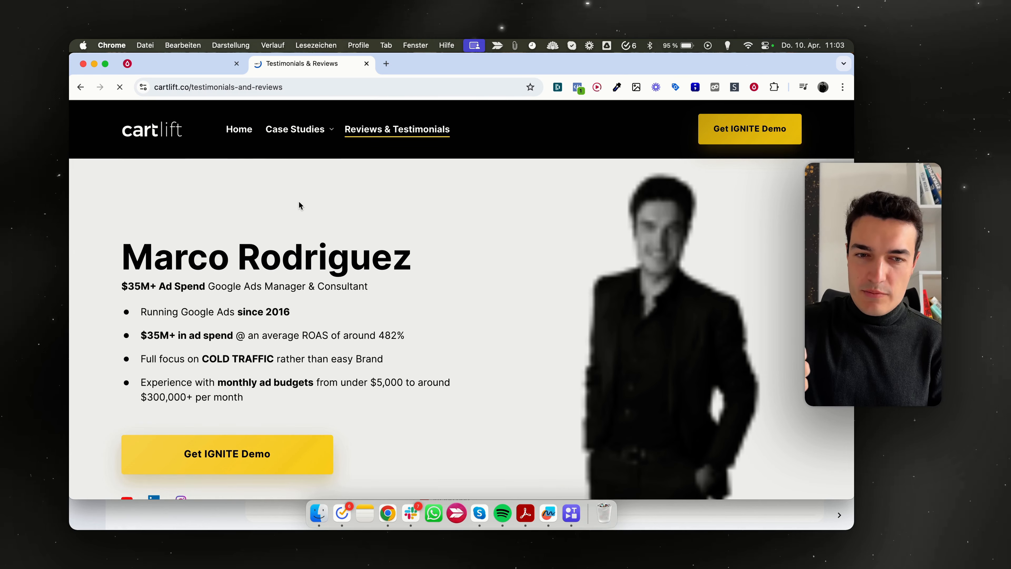